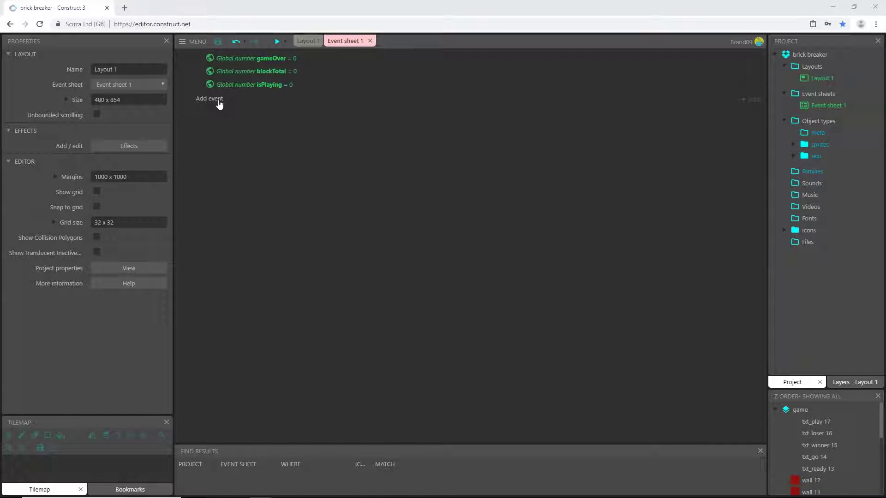
- Add a new event with the System condition 'On start of layout'
{"action": "left_click", "coordinate": [219, 101]}
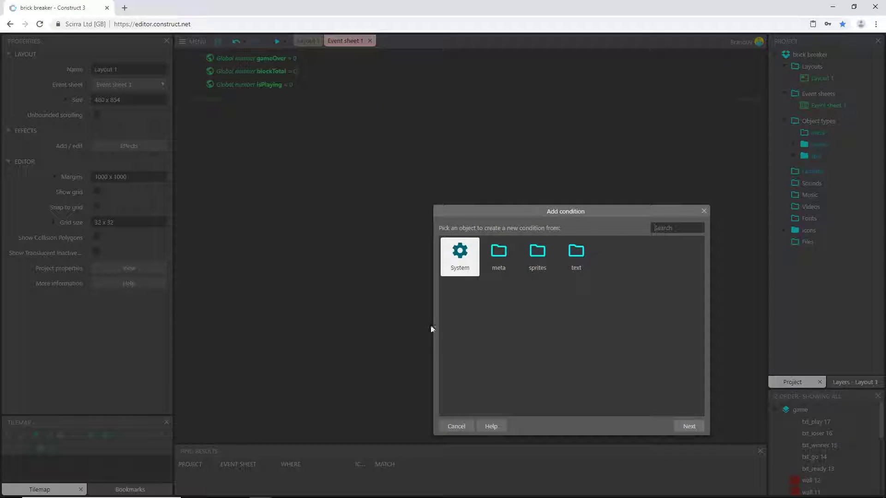
{"action": "double_click", "coordinate": [464, 253]}
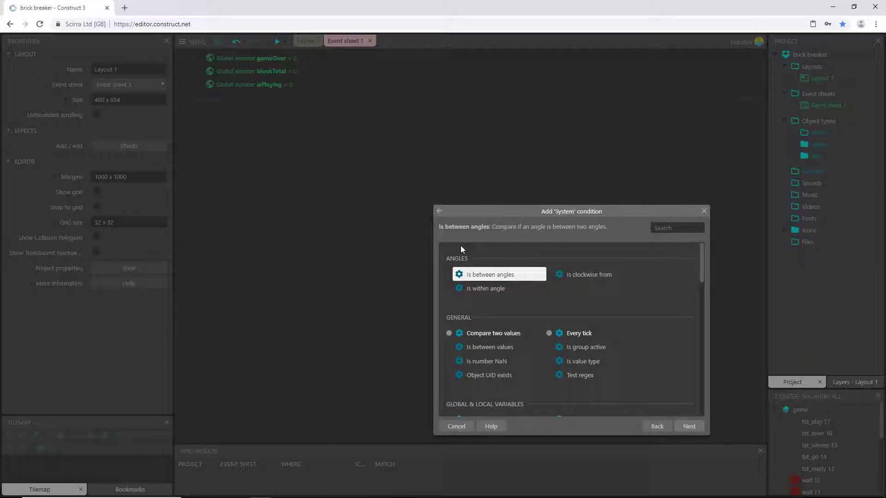
{"action": "type", "text": "start"}
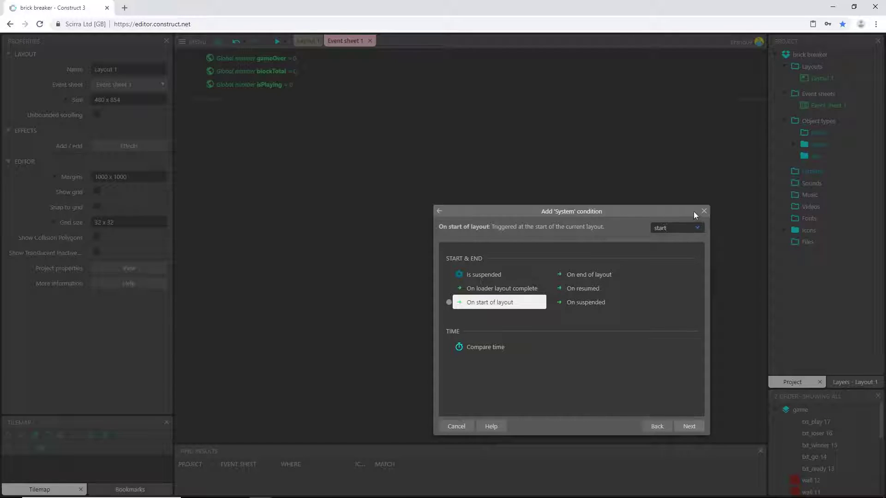
{"action": "left_click_drag", "start_coordinate": [683, 210], "coordinate": [679, 164]}
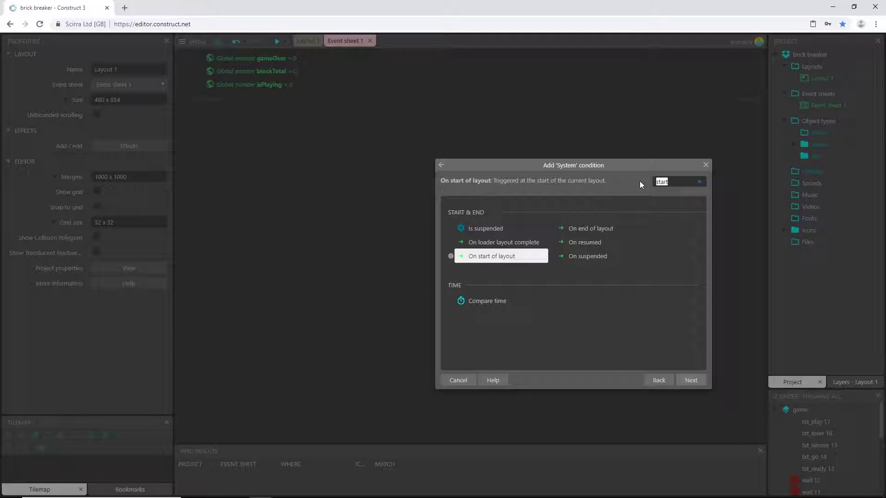
{"action": "key", "text": "BackSpace"}
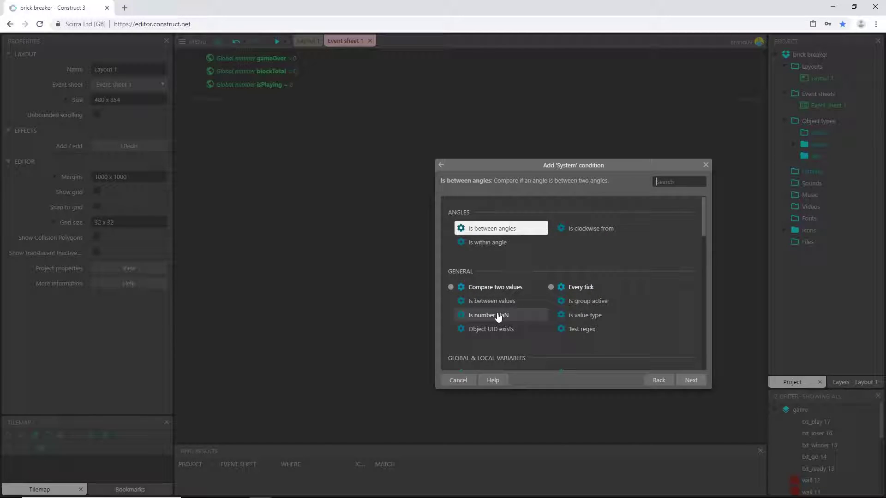
{"action": "scroll", "coordinate": [499, 316], "scroll_direction": "down", "scroll_amount": 12}
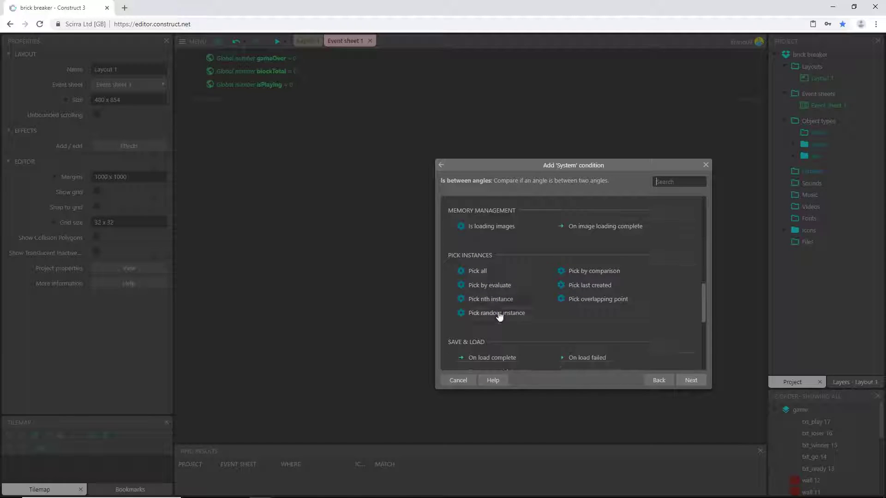
{"action": "scroll", "coordinate": [499, 315], "scroll_direction": "down", "scroll_amount": 2}
{"action": "scroll", "coordinate": [557, 275], "scroll_direction": "up", "scroll_amount": 15}
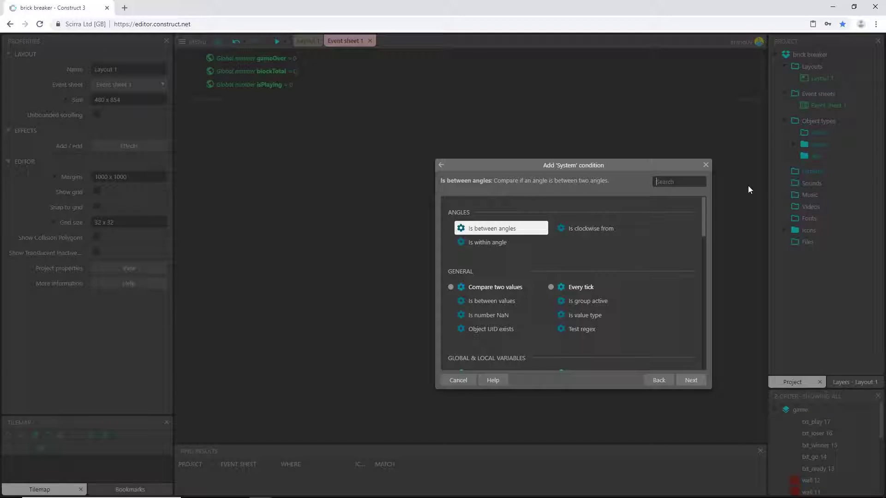
{"action": "type", "text": "start"}
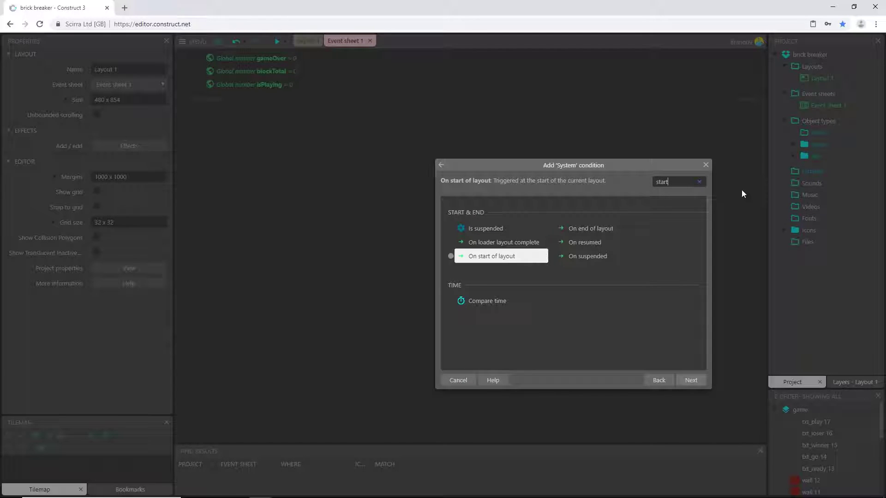
{"action": "left_click", "coordinate": [482, 260]}
{"action": "double_click", "coordinate": [481, 260]}
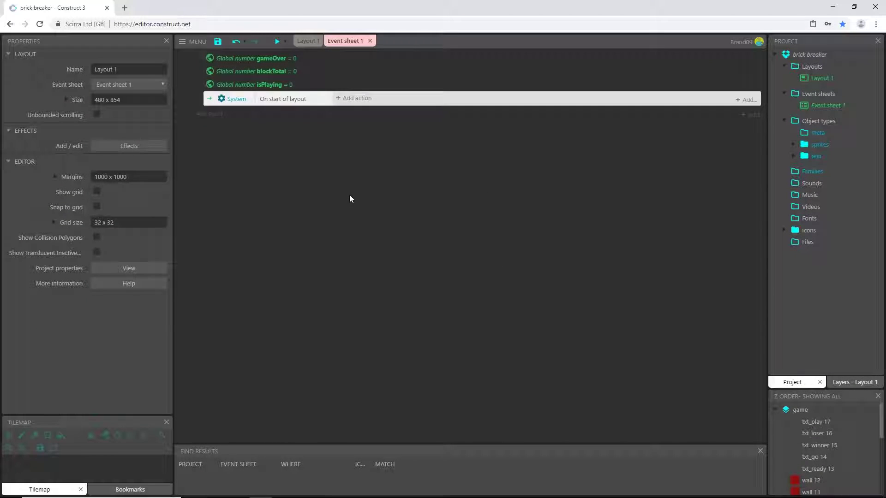
- Give the start-of-layout event a btn_play Set Visible action
{"action": "left_click", "coordinate": [356, 99]}
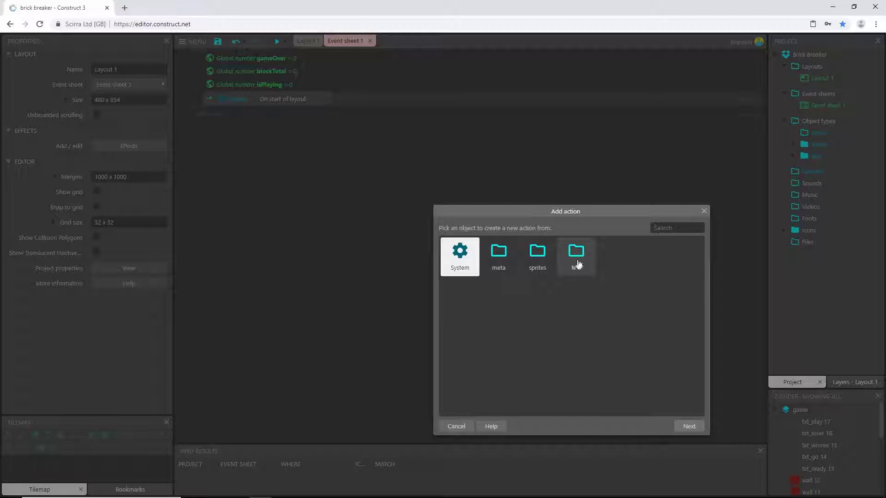
{"action": "double_click", "coordinate": [537, 256]}
{"action": "double_click", "coordinate": [613, 263]}
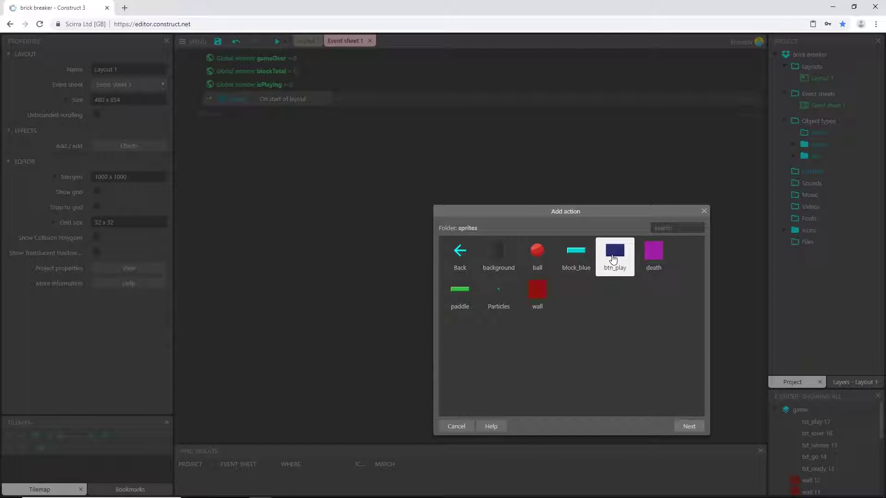
{"action": "type", "text": "vi"}
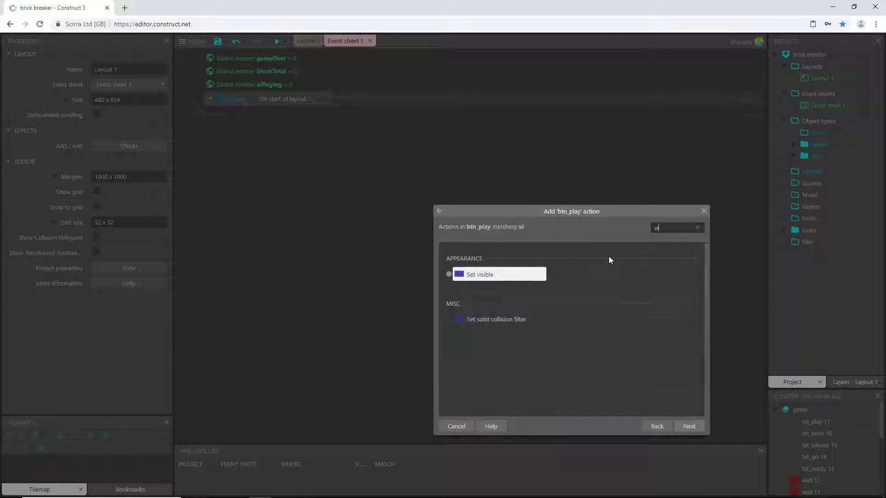
{"action": "double_click", "coordinate": [469, 275]}
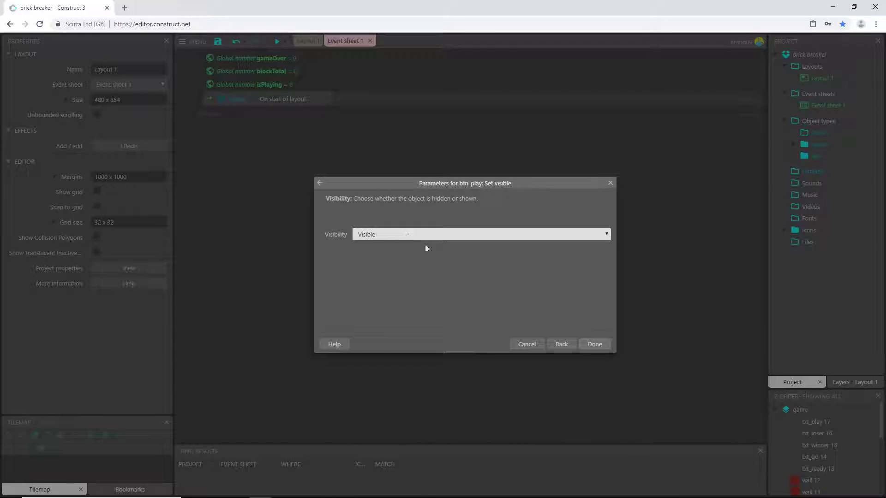
{"action": "left_click", "coordinate": [595, 343]}
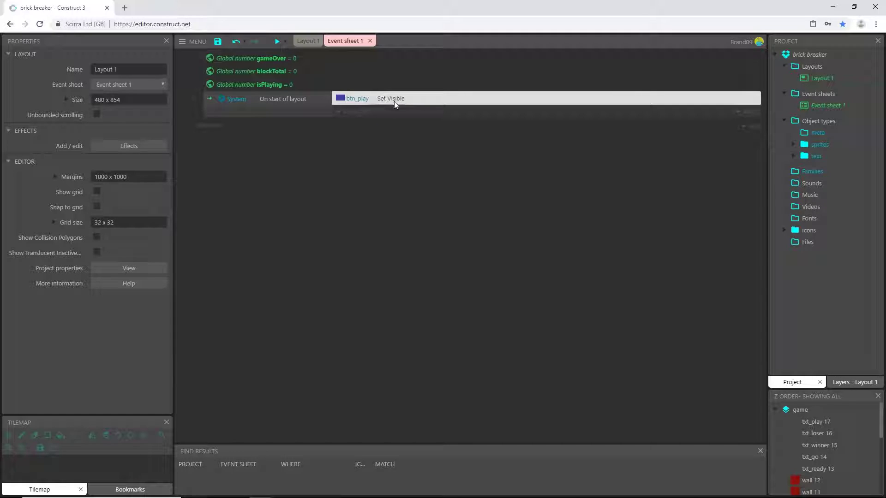
- Add a txt_play Set Visible action and move it above the btn_play action
{"action": "left_click", "coordinate": [361, 116]}
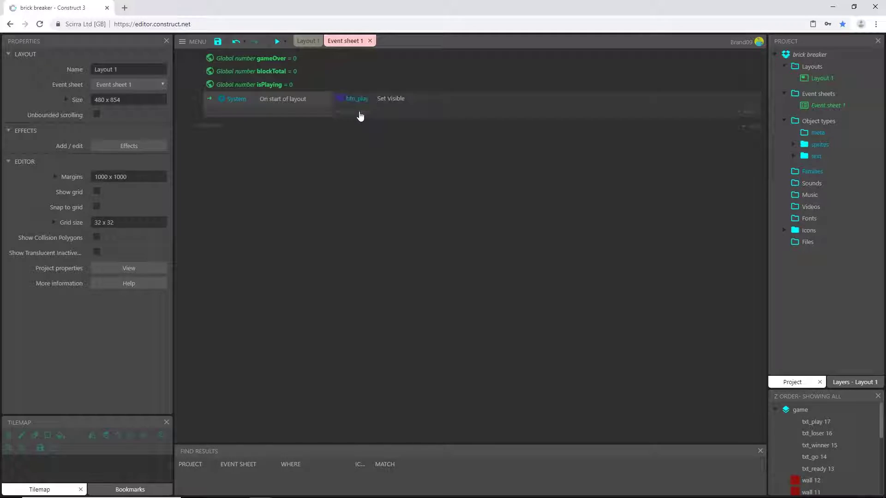
{"action": "left_click", "coordinate": [579, 262]}
{"action": "double_click", "coordinate": [579, 261]}
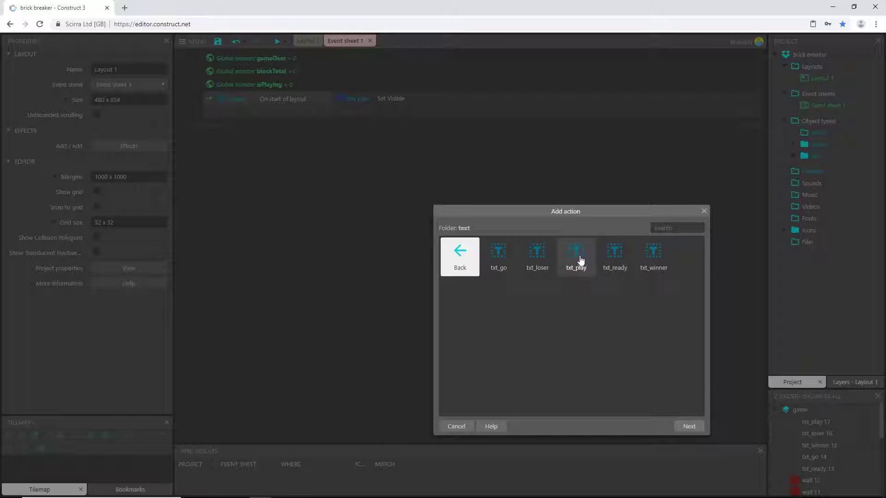
{"action": "left_click", "coordinate": [576, 256]}
{"action": "double_click", "coordinate": [575, 257]}
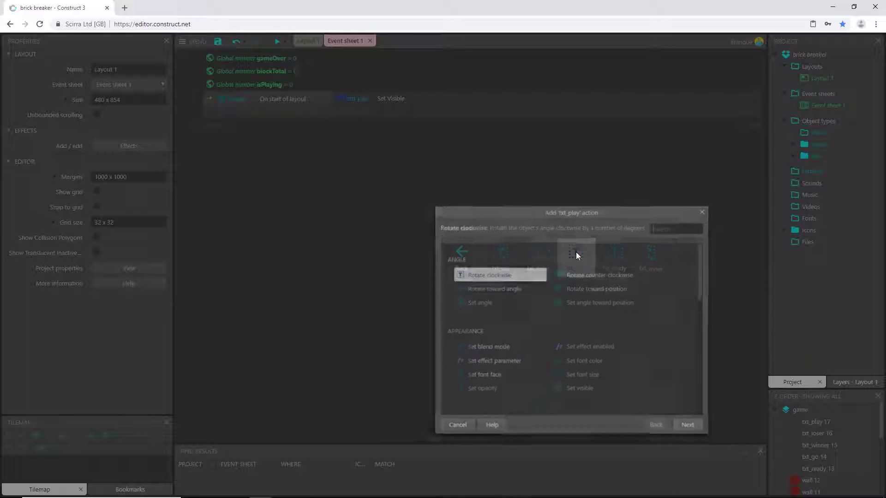
{"action": "type", "text": "v"}
{"action": "left_click", "coordinate": [561, 276]}
{"action": "type", "text": "is"}
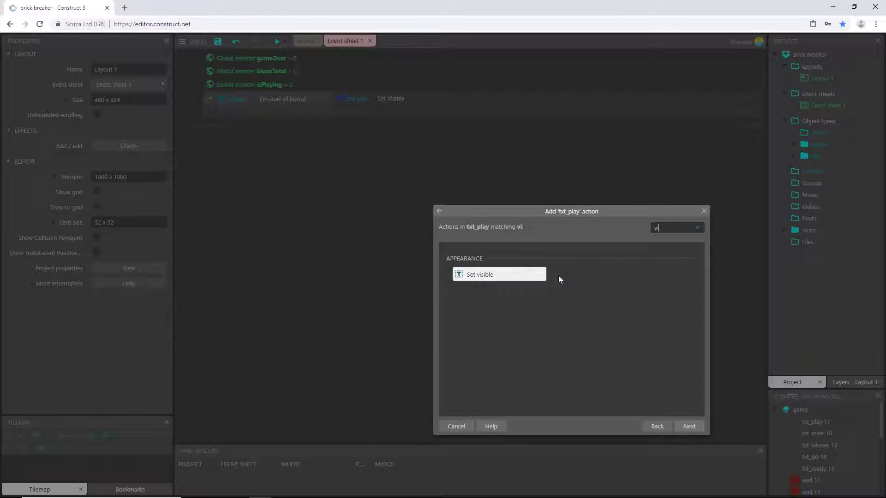
{"action": "double_click", "coordinate": [514, 276]}
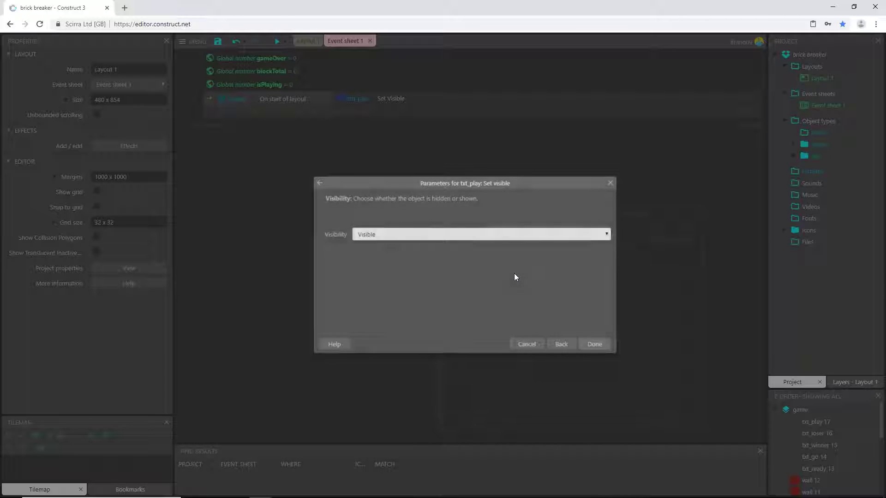
{"action": "left_click", "coordinate": [593, 344]}
{"action": "left_click_drag", "start_coordinate": [375, 108], "coordinate": [381, 106]}
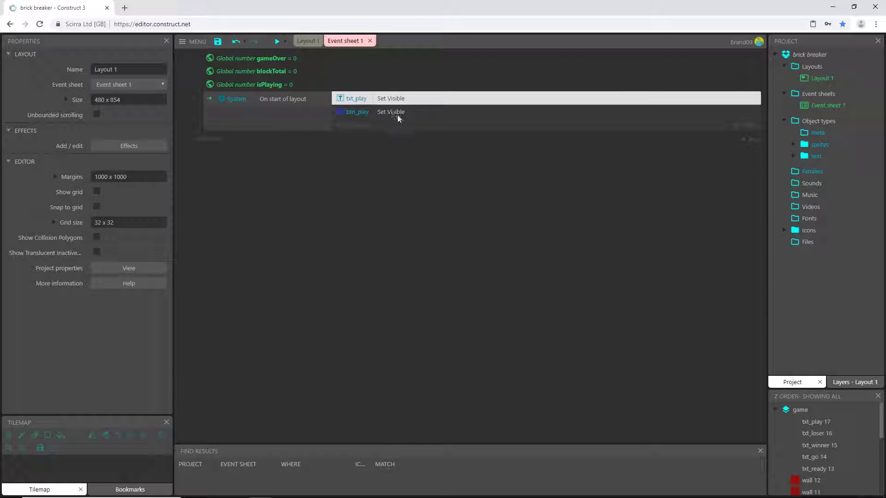
- Create family 'fam_text' containing txt_go, txt_loser, txt_play, txt_ready and txt_winner
{"action": "right_click", "coordinate": [808, 174]}
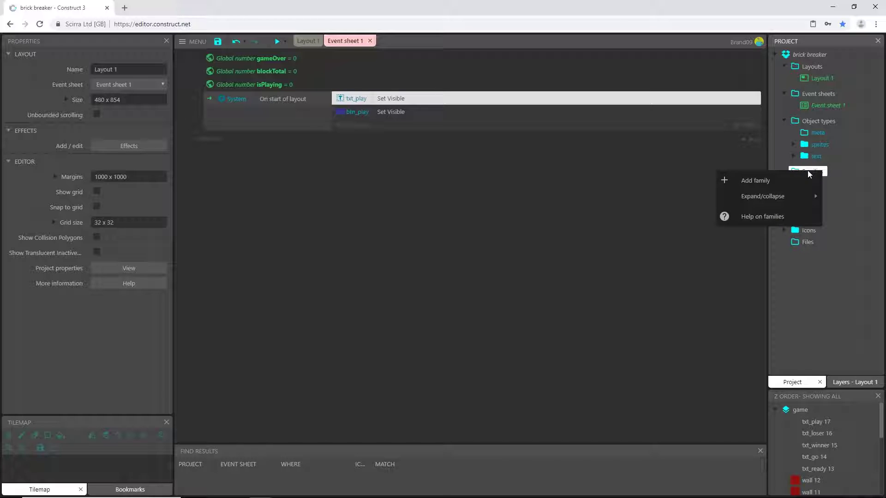
{"action": "left_click", "coordinate": [770, 182]}
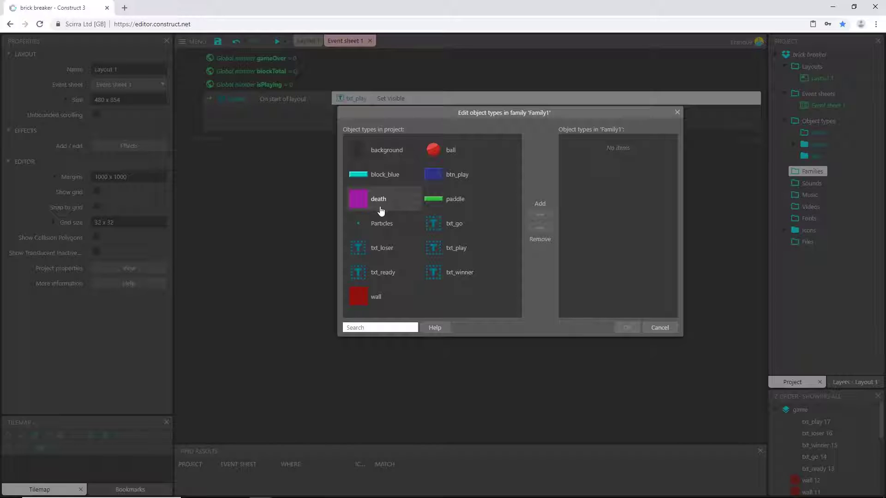
{"action": "left_click", "coordinate": [378, 248]}
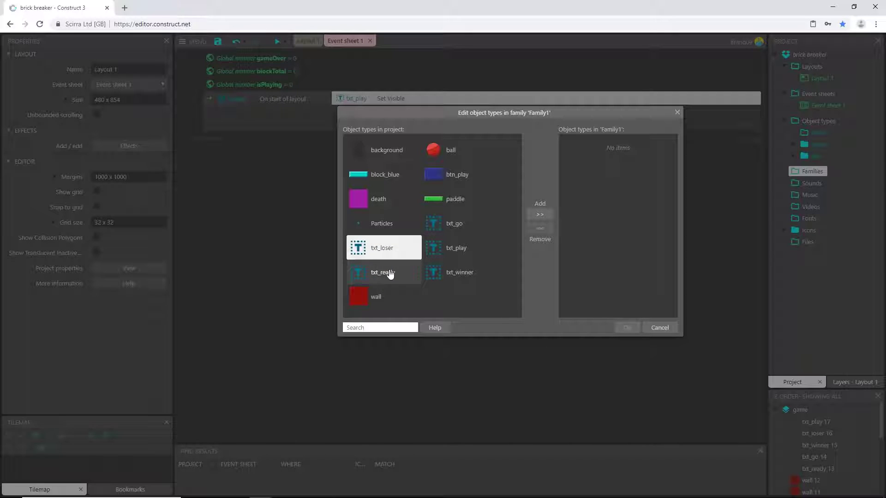
{"action": "left_click", "coordinate": [390, 275], "text": "ctrl"}
{"action": "left_click", "coordinate": [465, 275], "text": "ctrl"}
{"action": "left_click", "coordinate": [459, 249], "text": "ctrl"}
{"action": "left_click", "coordinate": [455, 227], "text": "ctrl"}
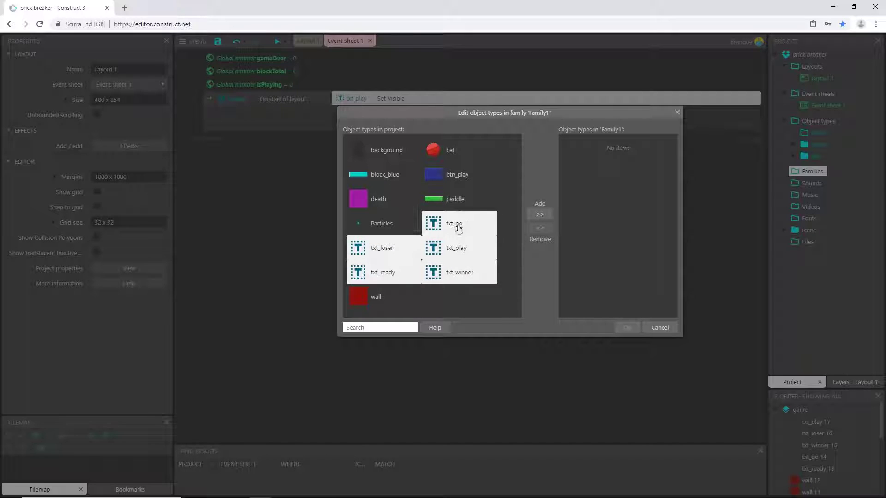
{"action": "left_click", "coordinate": [540, 214]}
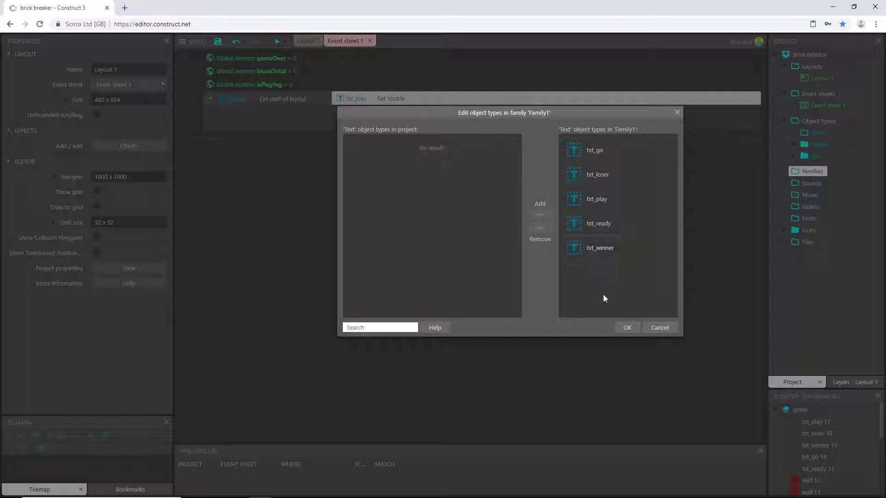
{"action": "left_click", "coordinate": [626, 327]}
{"action": "type", "text": "fam_text"}
{"action": "key", "text": "Return"}
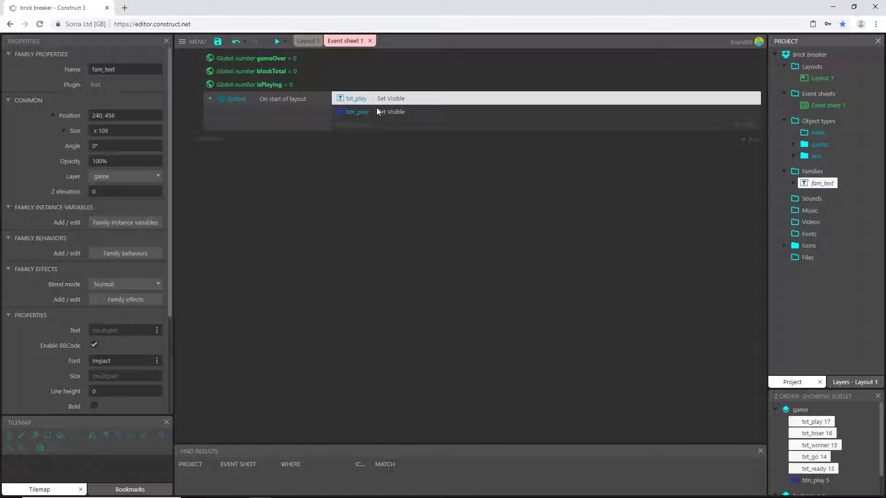
{"action": "left_click", "coordinate": [277, 41]}
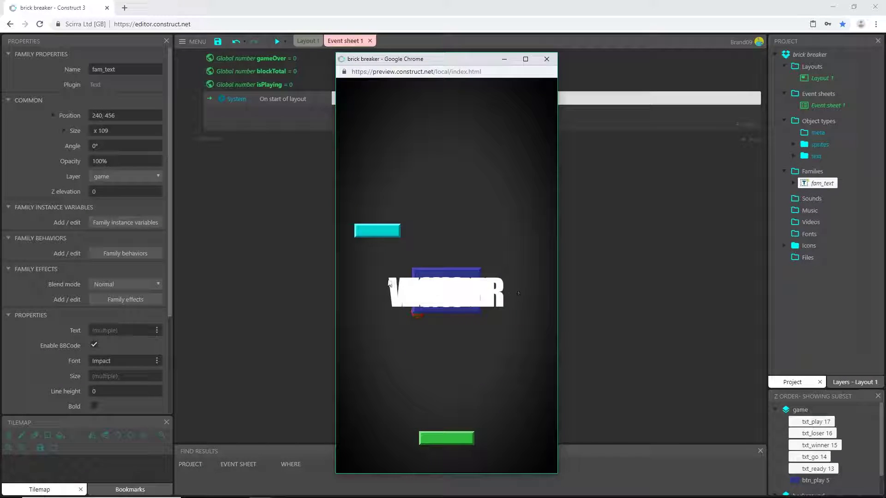
{"action": "left_click", "coordinate": [555, 57]}
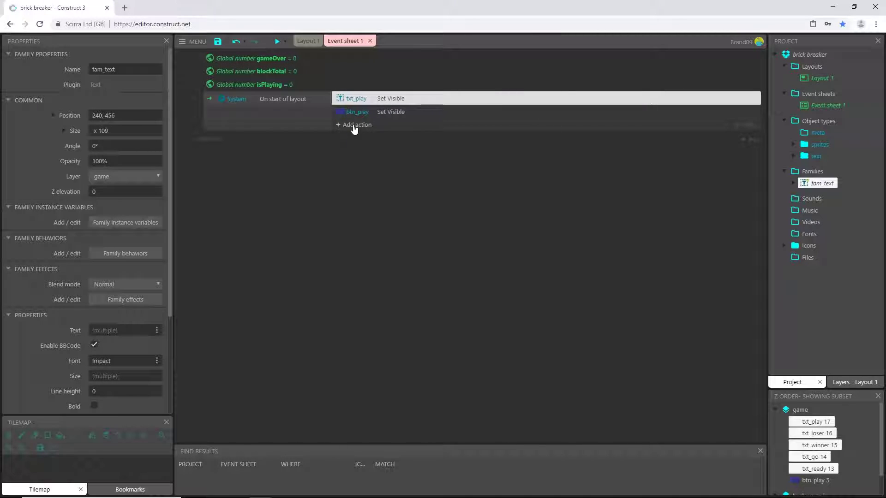
- Add a fam_text Set Invisible action and place it first in the start event
{"action": "left_click", "coordinate": [354, 126]}
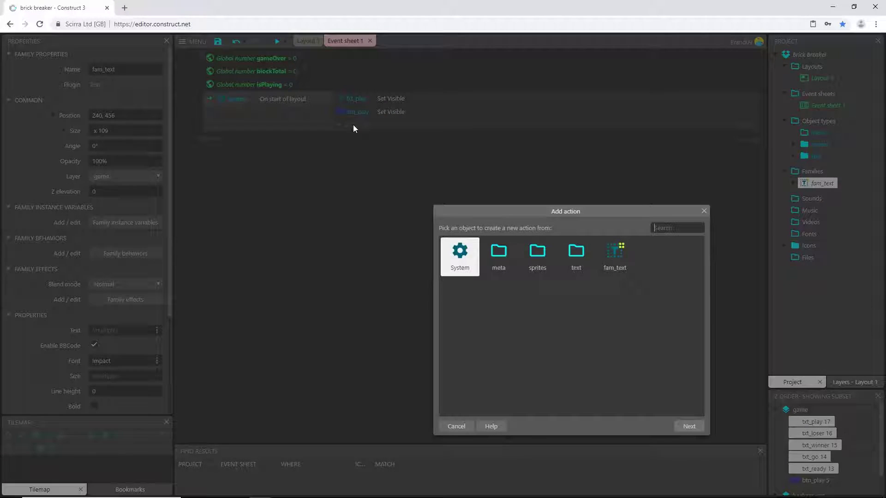
{"action": "left_click", "coordinate": [621, 255]}
{"action": "double_click", "coordinate": [621, 255]}
{"action": "type", "text": "vi"}
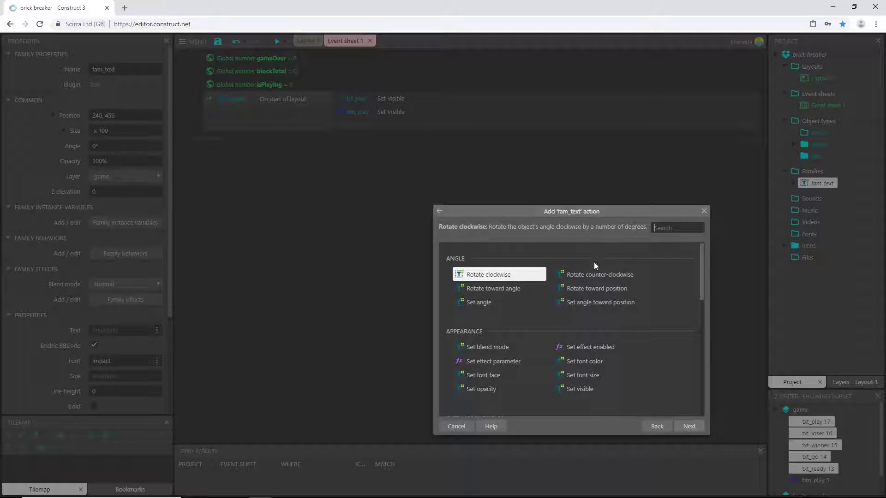
{"action": "double_click", "coordinate": [480, 276]}
{"action": "left_click", "coordinate": [435, 235]}
{"action": "left_click", "coordinate": [405, 248]}
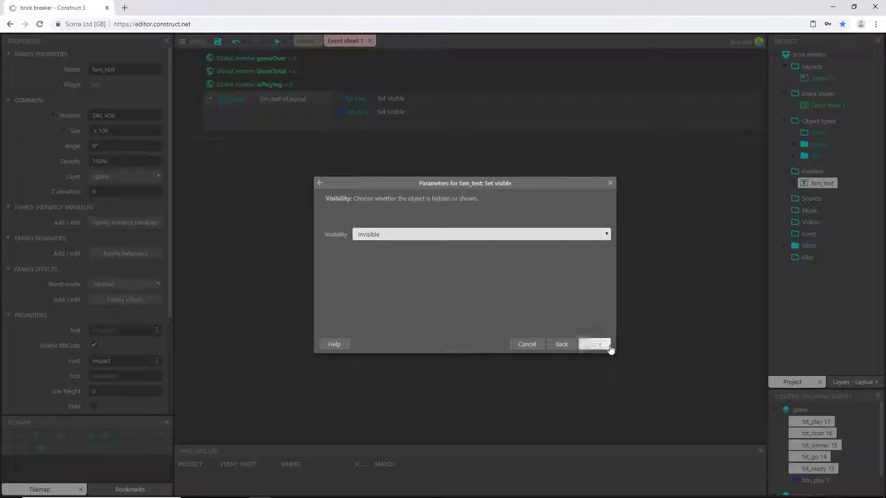
{"action": "left_click", "coordinate": [595, 345]}
{"action": "left_click_drag", "start_coordinate": [393, 125], "coordinate": [386, 96]}
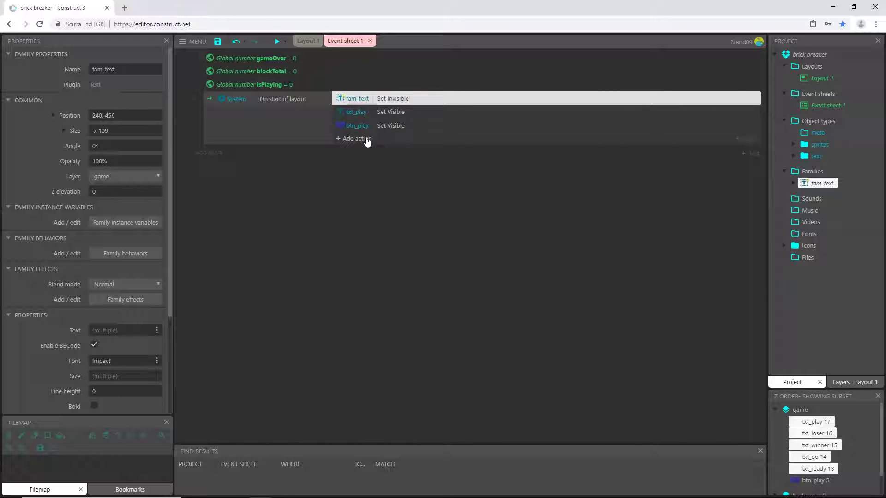
{"action": "left_click", "coordinate": [364, 139]}
{"action": "double_click", "coordinate": [578, 253]}
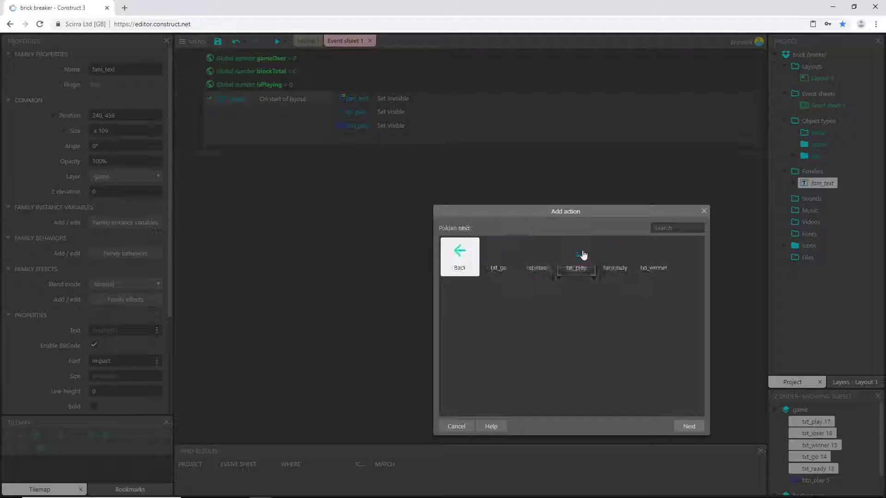
{"action": "left_click", "coordinate": [650, 264]}
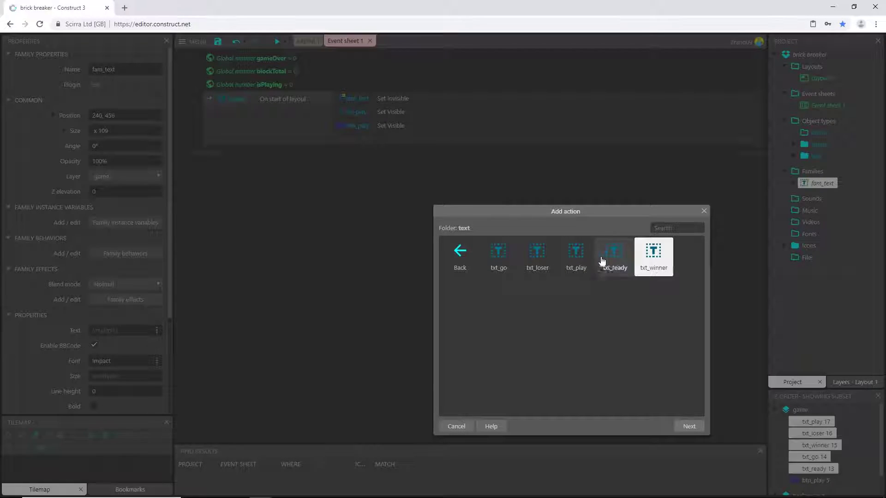
{"action": "left_click", "coordinate": [565, 261]}
{"action": "left_click", "coordinate": [692, 427]}
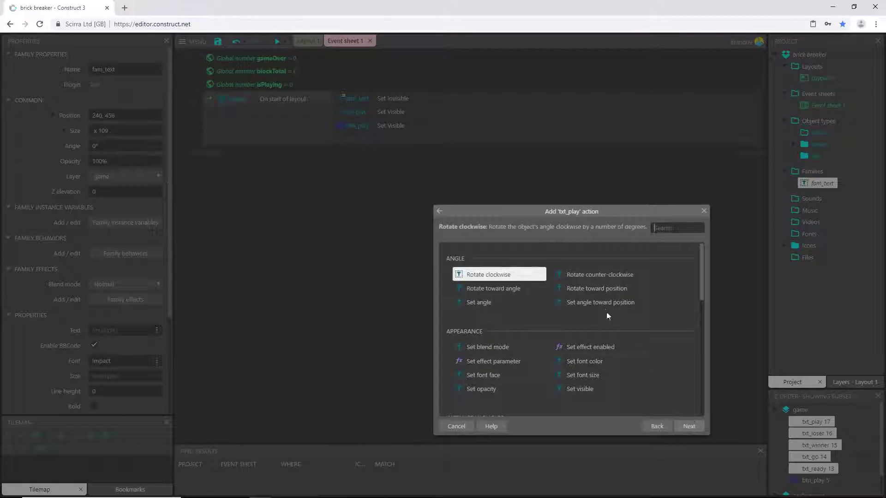
{"action": "type", "text": "vi"}
{"action": "double_click", "coordinate": [502, 275]}
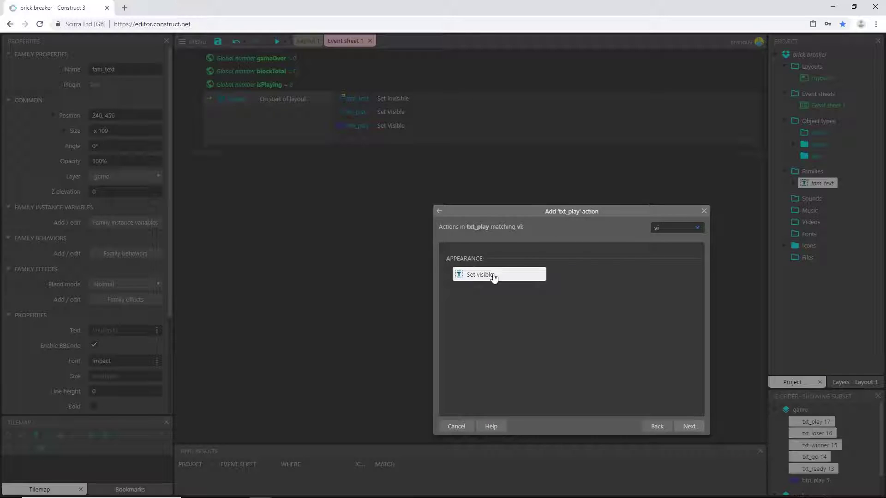
{"action": "left_click", "coordinate": [481, 233]}
{"action": "left_click", "coordinate": [466, 246]}
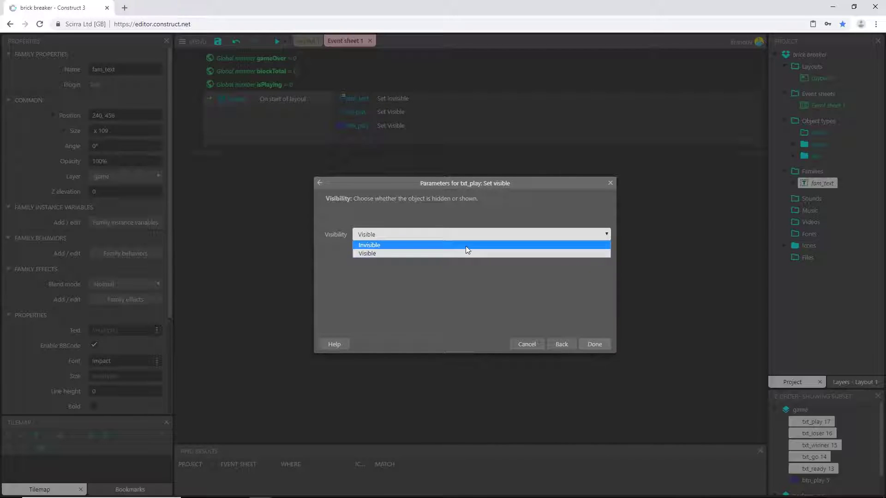
{"action": "left_click", "coordinate": [595, 345]}
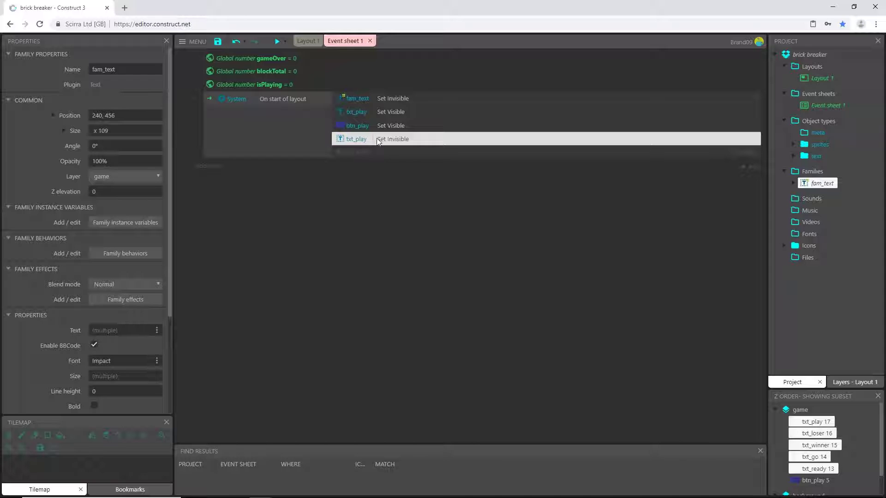
{"action": "key", "text": "Delete"}
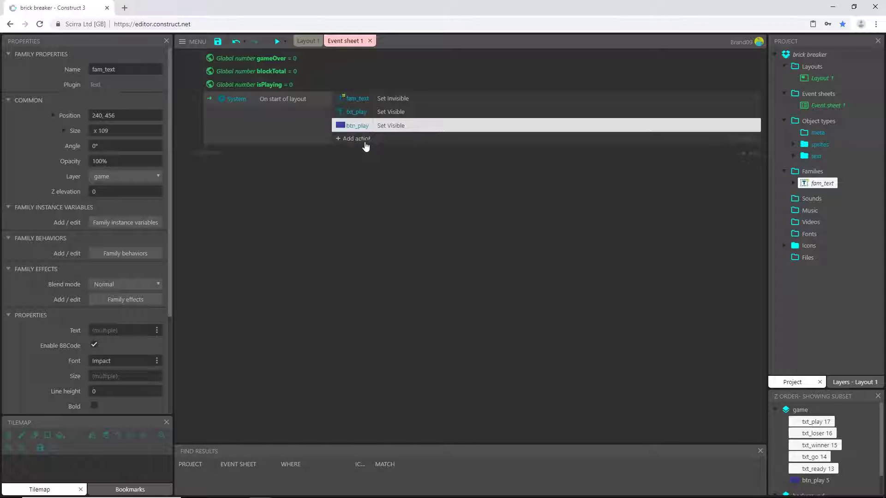
{"action": "left_click", "coordinate": [376, 102]}
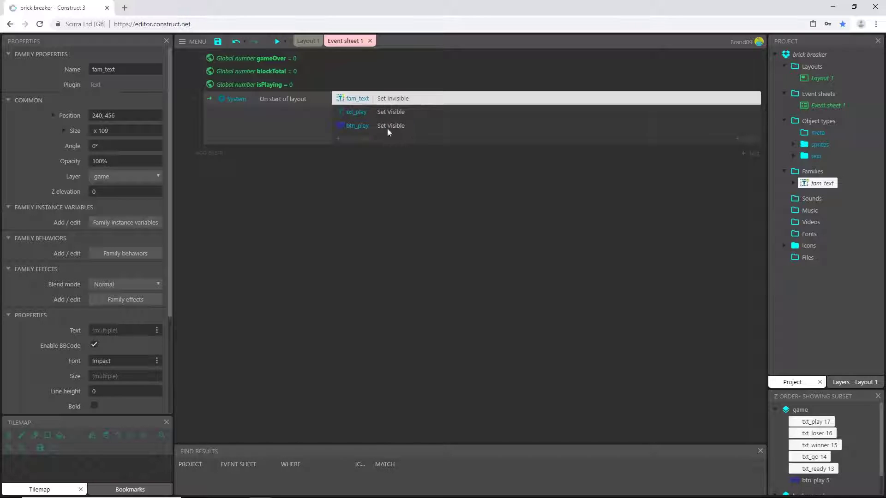
{"action": "left_click", "coordinate": [277, 41]}
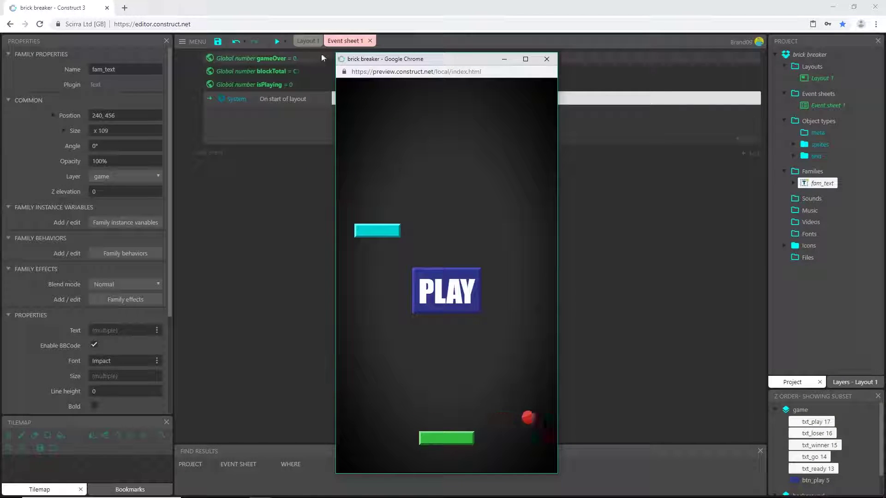
{"action": "left_click", "coordinate": [547, 59]}
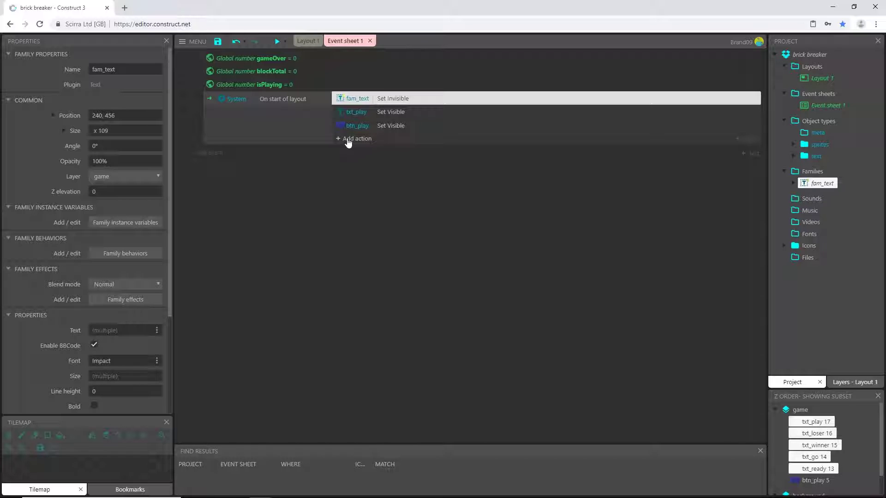
- Add a ball Set Bullet enabled action set to Disabled
{"action": "left_click", "coordinate": [349, 139]}
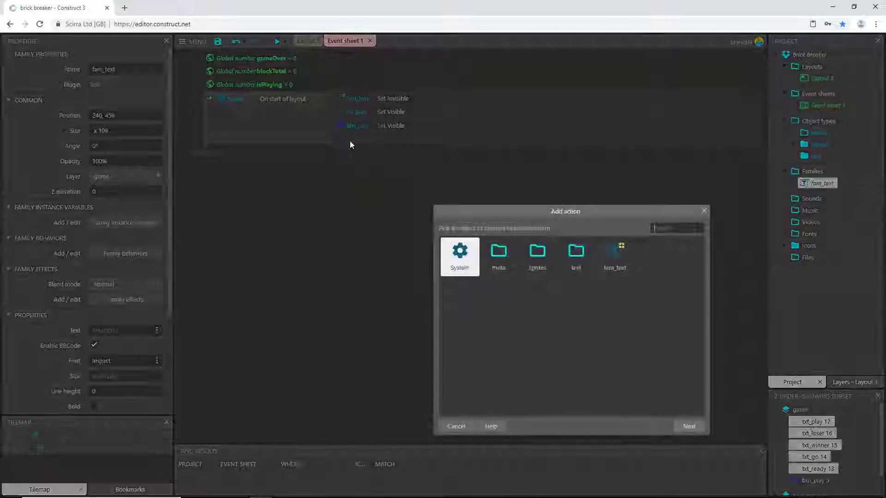
{"action": "double_click", "coordinate": [535, 259]}
{"action": "double_click", "coordinate": [539, 257]}
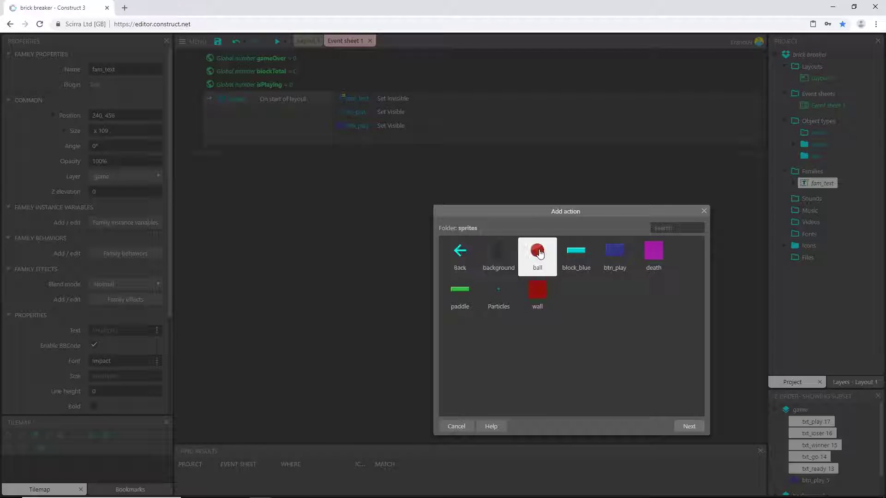
{"action": "scroll", "coordinate": [505, 309], "scroll_direction": "down", "scroll_amount": 5}
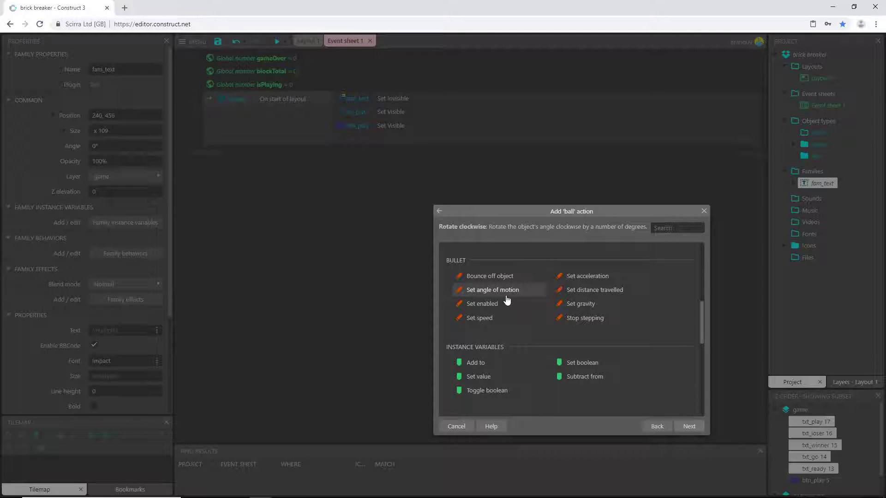
{"action": "double_click", "coordinate": [483, 306]}
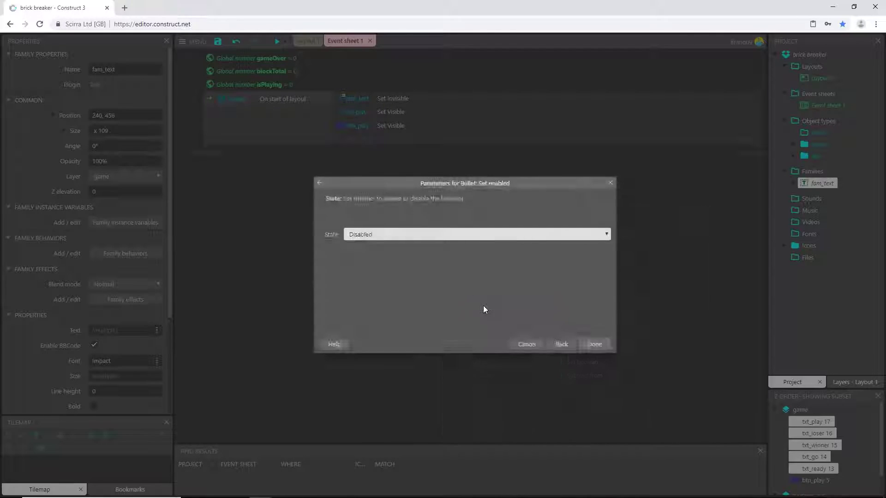
{"action": "left_click", "coordinate": [599, 345]}
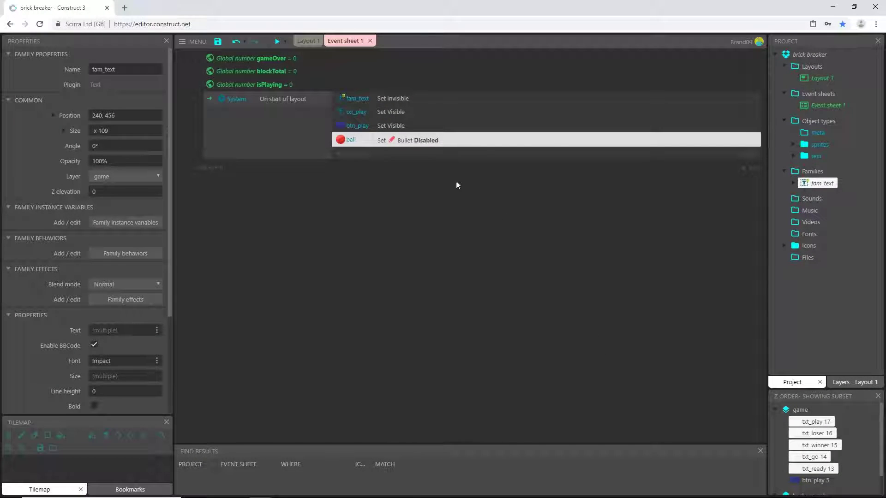
- Add a paddle Set 8Direction enabled action set to Disabled
{"action": "left_click", "coordinate": [362, 153]}
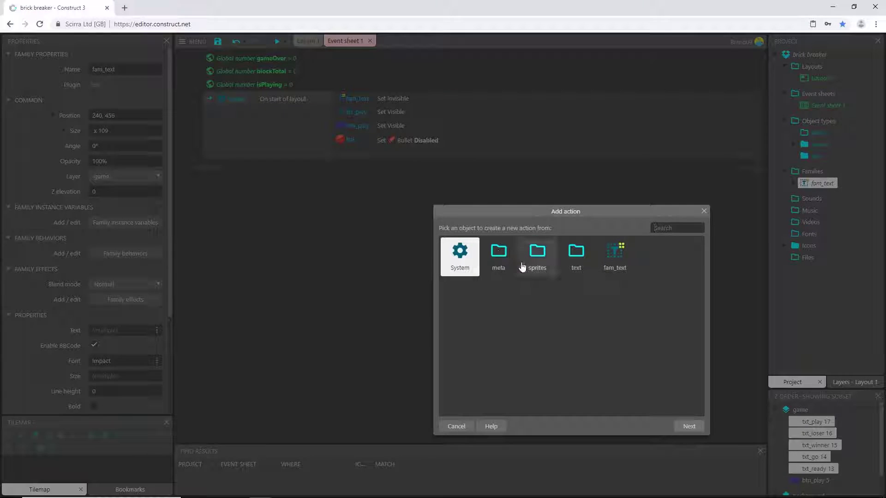
{"action": "double_click", "coordinate": [537, 256]}
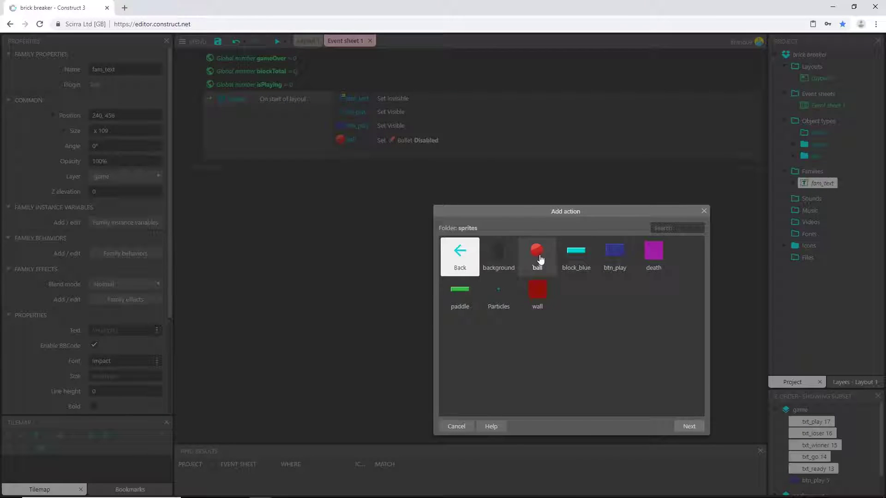
{"action": "left_click", "coordinate": [457, 301]}
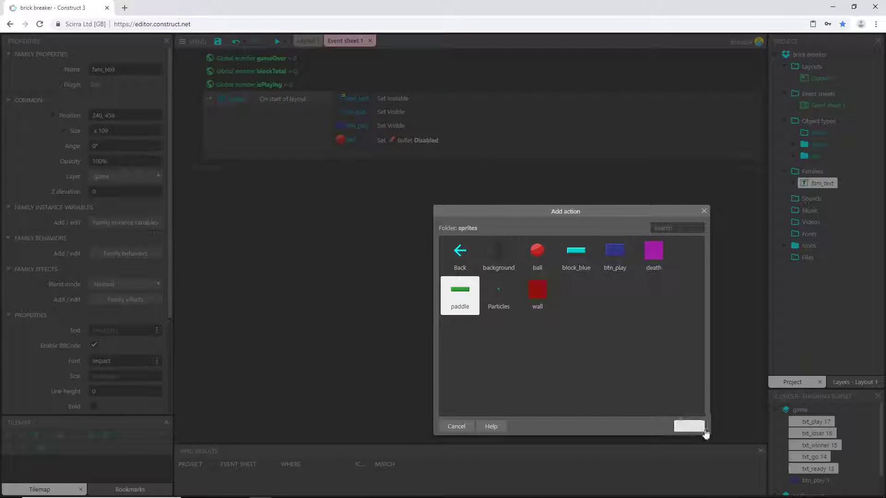
{"action": "left_click", "coordinate": [704, 432]}
{"action": "scroll", "coordinate": [503, 323], "scroll_direction": "down", "scroll_amount": 1}
{"action": "scroll", "coordinate": [498, 333], "scroll_direction": "up", "scroll_amount": 1}
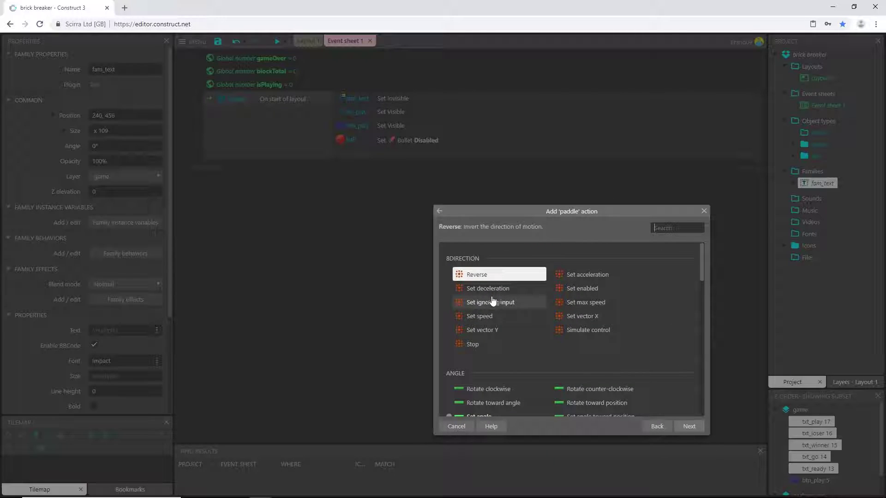
{"action": "double_click", "coordinate": [577, 288]}
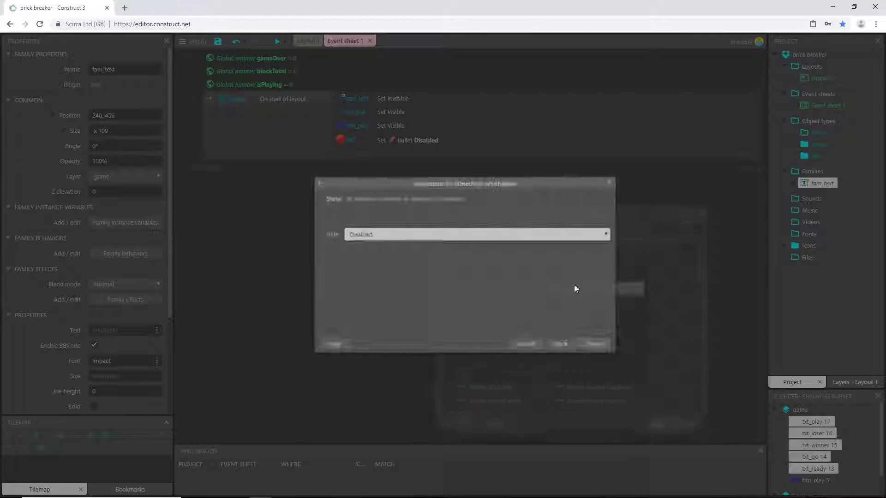
{"action": "left_click", "coordinate": [593, 343]}
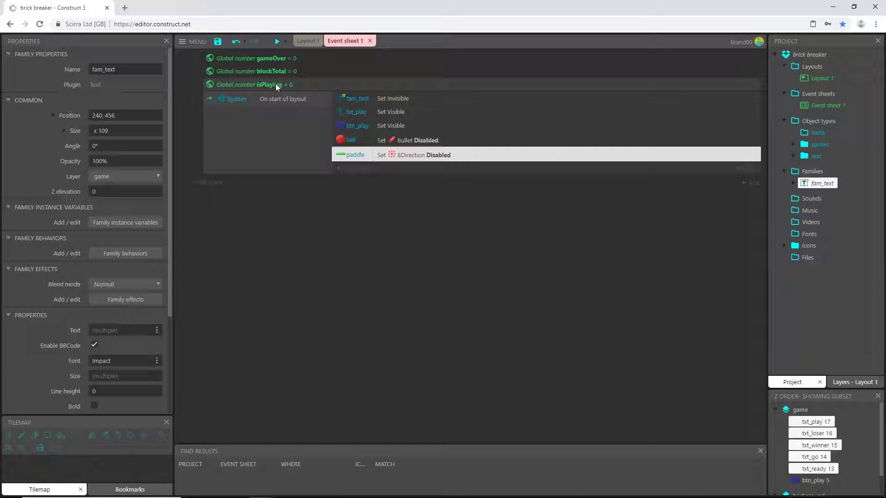
- Add a System Set blockTotal to 0 action and paste a duplicate of it
{"action": "left_click", "coordinate": [345, 170]}
{"action": "left_click", "coordinate": [344, 171]}
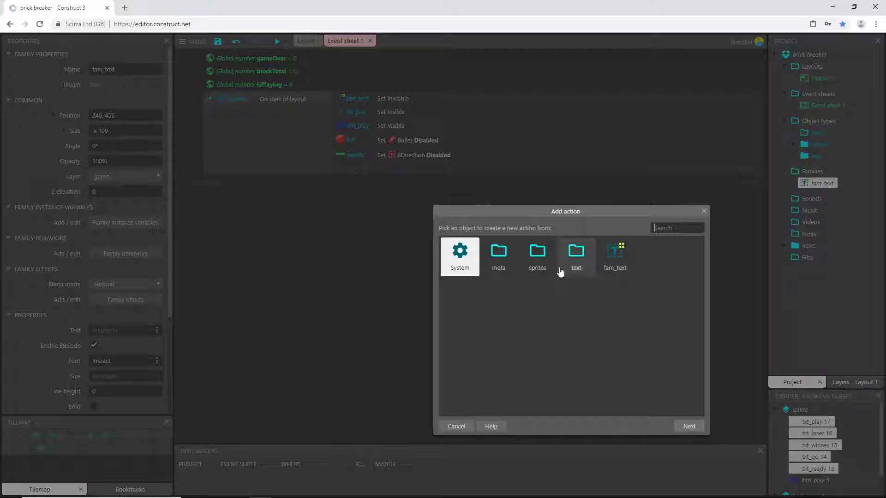
{"action": "double_click", "coordinate": [459, 257]}
{"action": "type", "text": "set"}
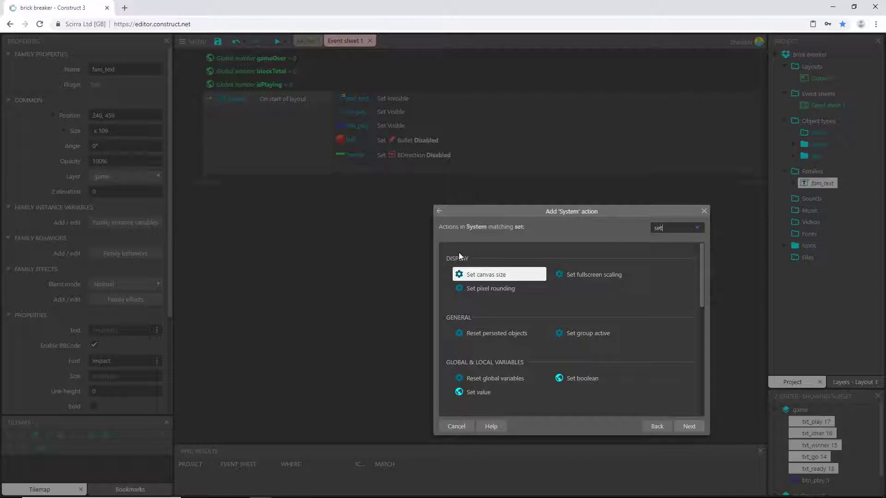
{"action": "type", "text": " v"}
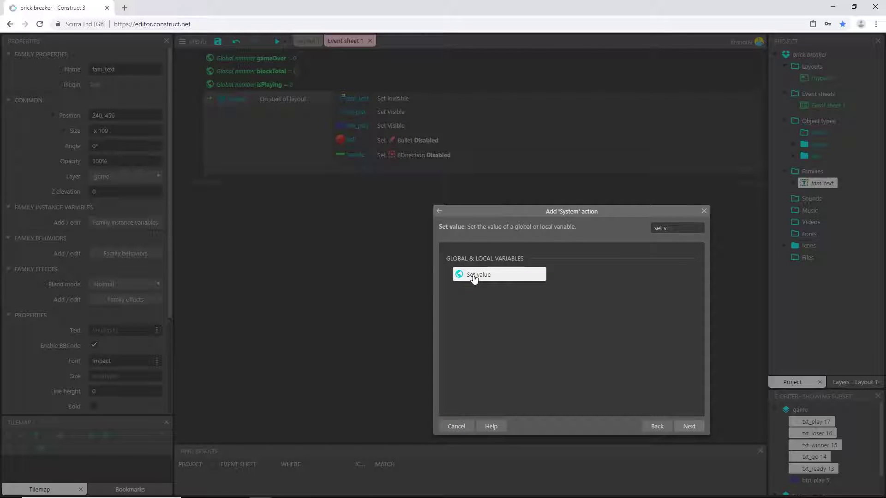
{"action": "double_click", "coordinate": [474, 275]}
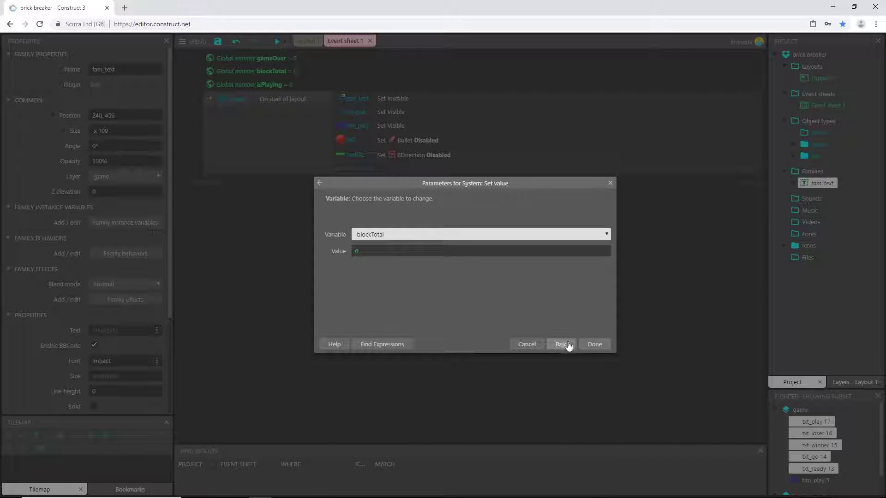
{"action": "left_click", "coordinate": [595, 344]}
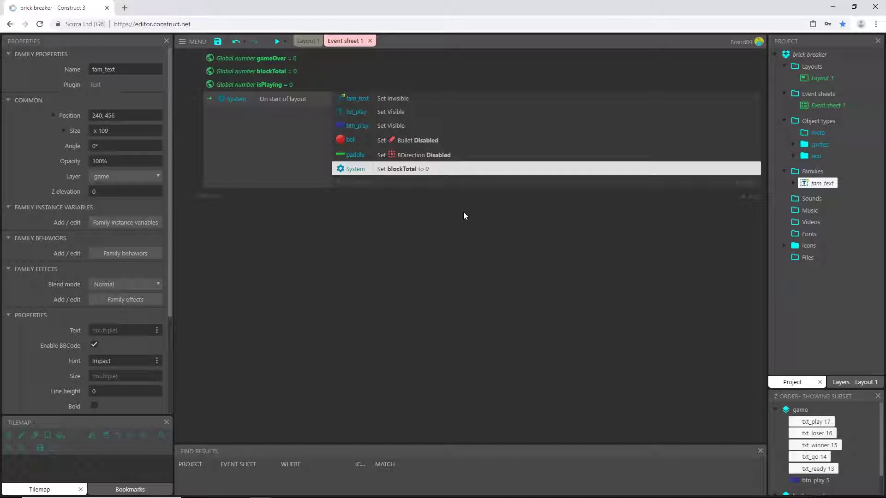
{"action": "key", "text": "ctrl+v"}
{"action": "key", "text": "ctrl+v"}
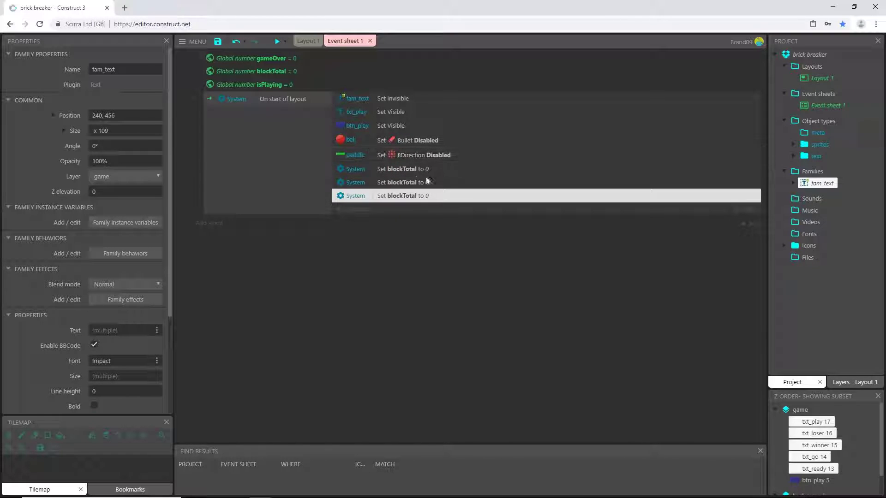
- Change the second blockTotal action's variable to gameOver
{"action": "left_click", "coordinate": [398, 182]}
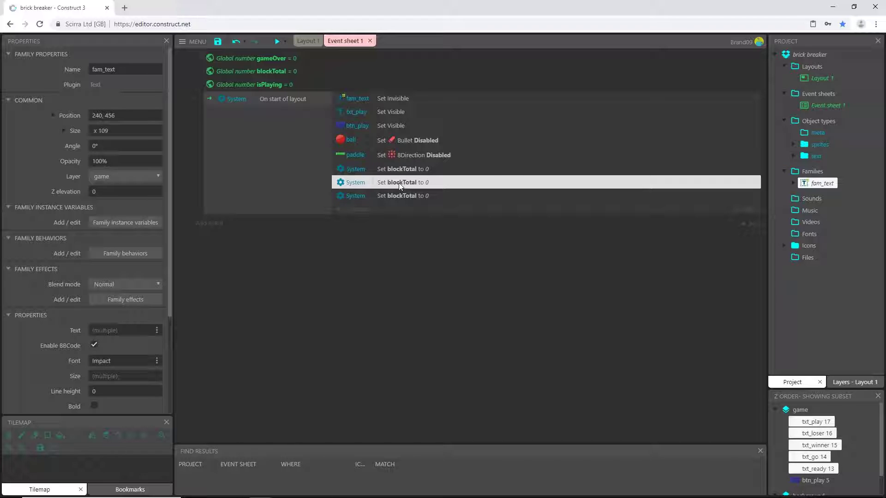
{"action": "double_click", "coordinate": [399, 183]}
{"action": "left_click", "coordinate": [393, 233]}
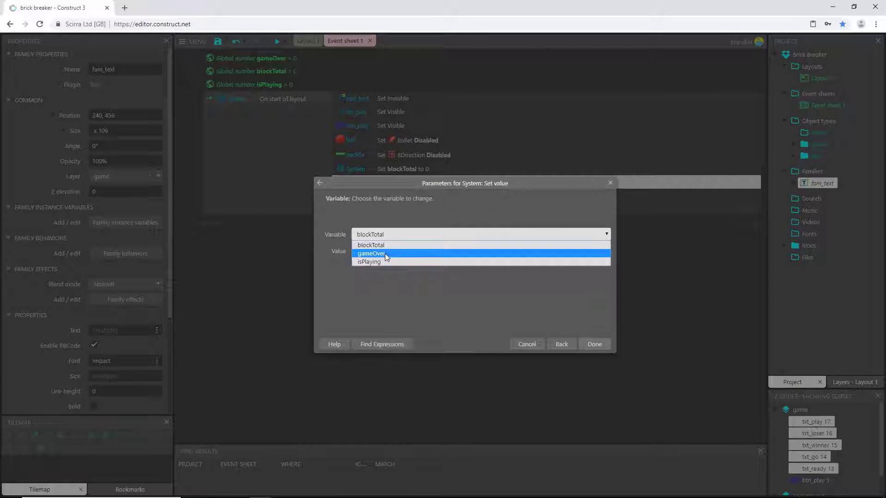
{"action": "left_click", "coordinate": [387, 253]}
{"action": "left_click", "coordinate": [594, 344]}
- Change the third blockTotal action's variable to isPlaying
{"action": "double_click", "coordinate": [408, 197]}
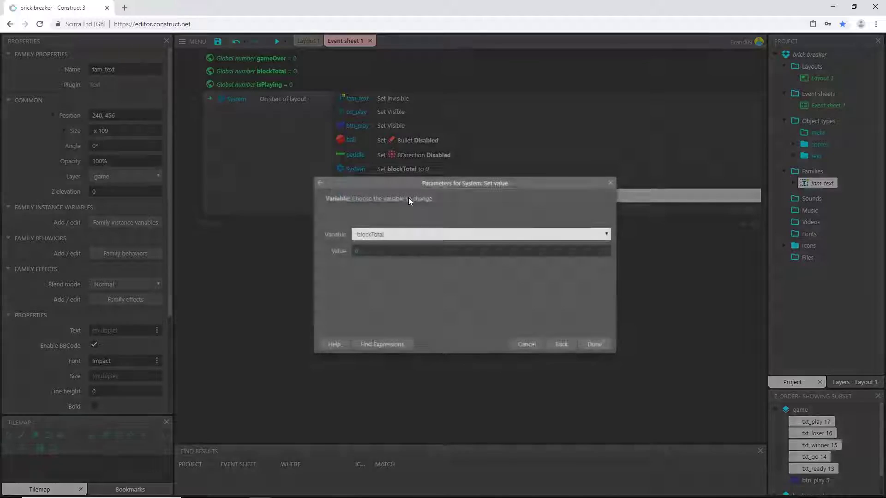
{"action": "left_click", "coordinate": [401, 234]}
{"action": "left_click", "coordinate": [387, 262]}
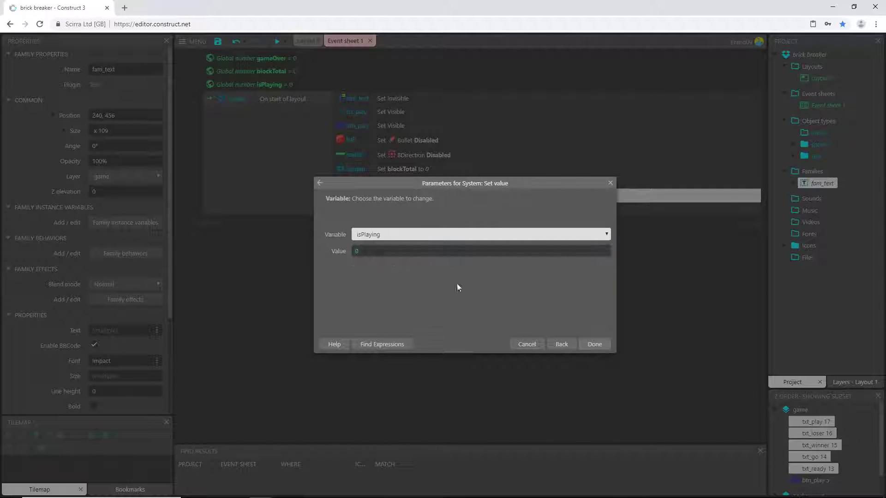
{"action": "left_click", "coordinate": [594, 344]}
{"action": "left_click", "coordinate": [447, 256]}
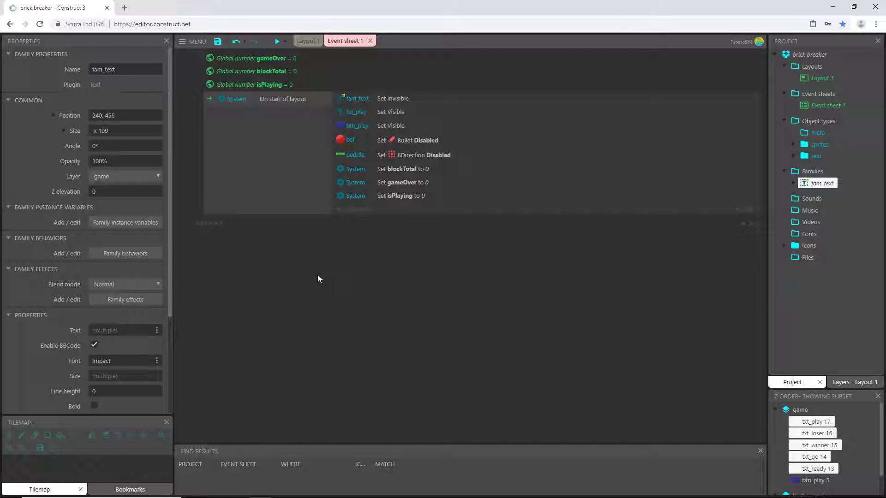
- Add an event group named 'Initialize' below the start-of-layout event
{"action": "right_click", "coordinate": [320, 286]}
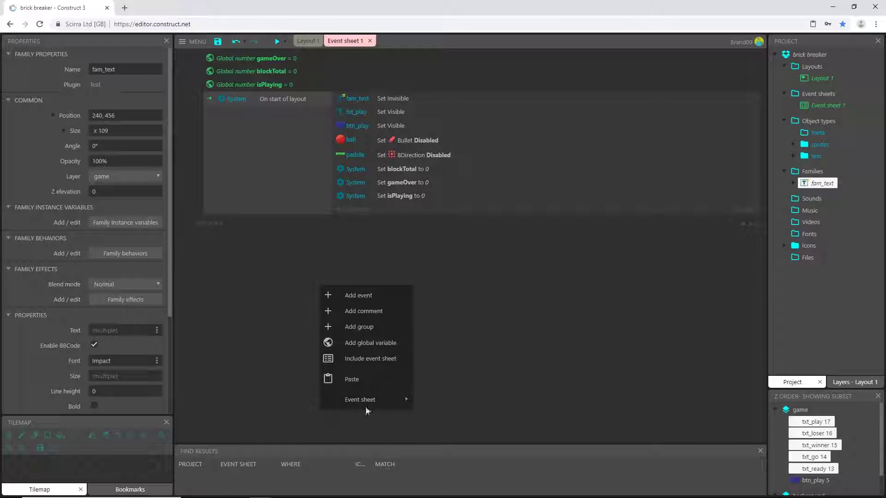
{"action": "left_click", "coordinate": [364, 326]}
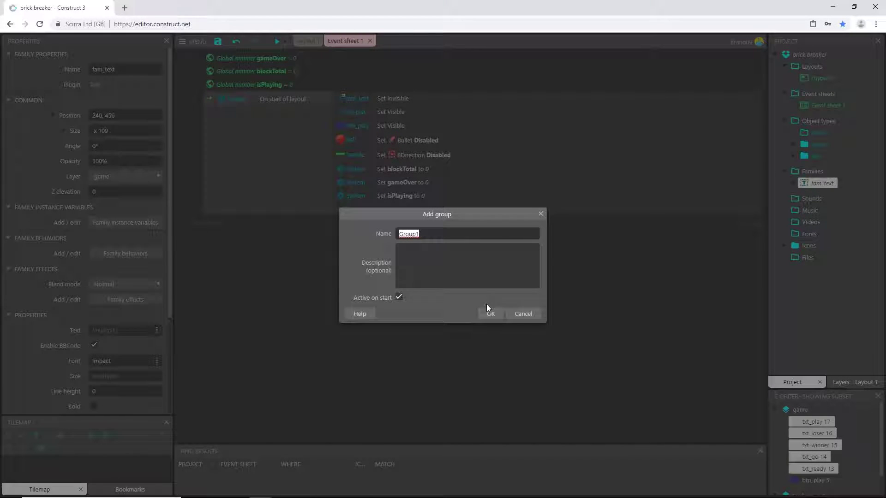
{"action": "type", "text": "Initialize"}
{"action": "key", "text": "Return"}
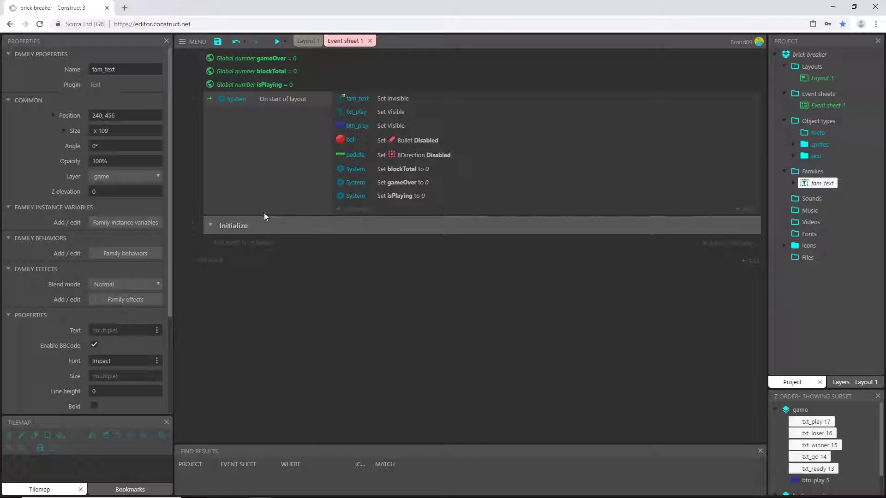
- Move the On start of layout event into the Initialize group, collapse the group, and save
{"action": "left_click", "coordinate": [259, 117]}
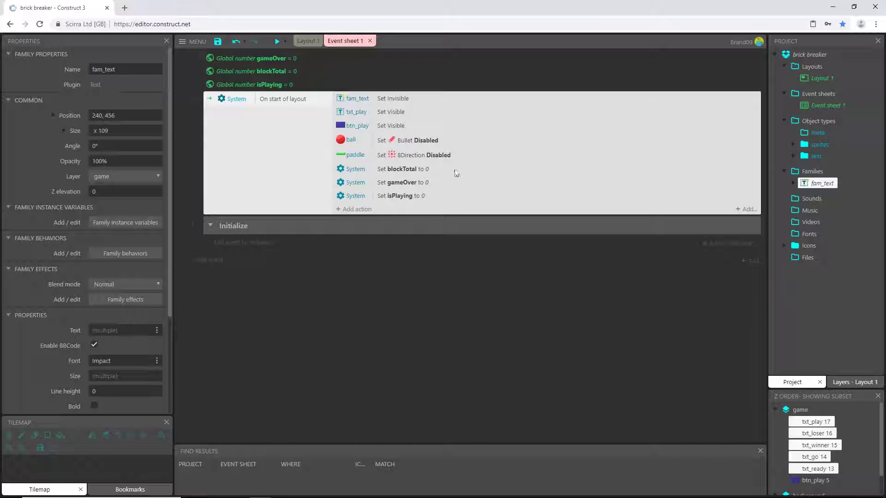
{"action": "left_click_drag", "start_coordinate": [259, 127], "coordinate": [279, 232]}
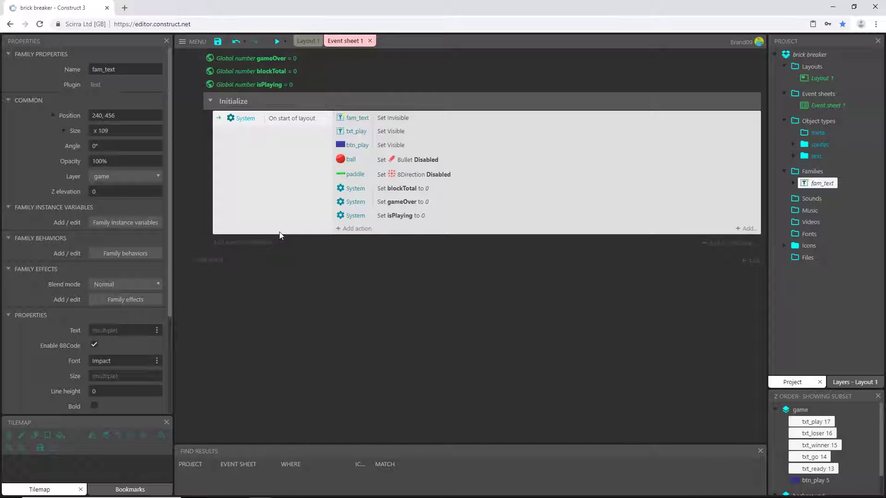
{"action": "left_click", "coordinate": [211, 102]}
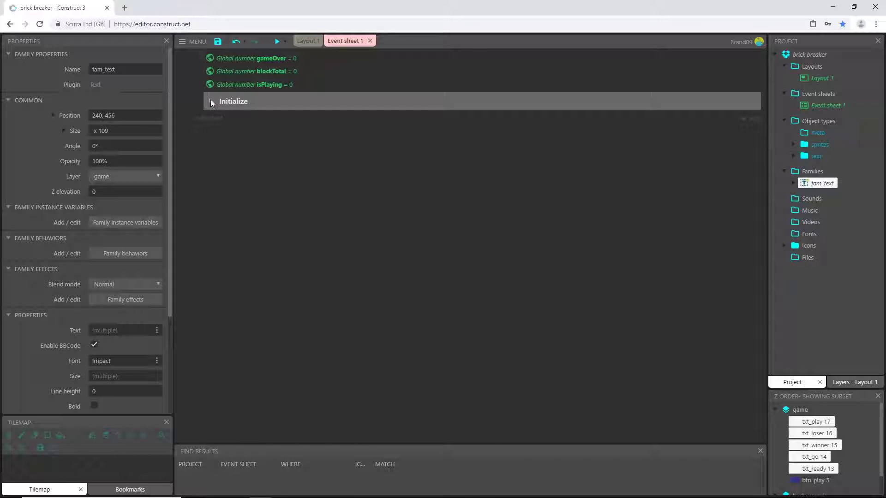
{"action": "left_click", "coordinate": [210, 101]}
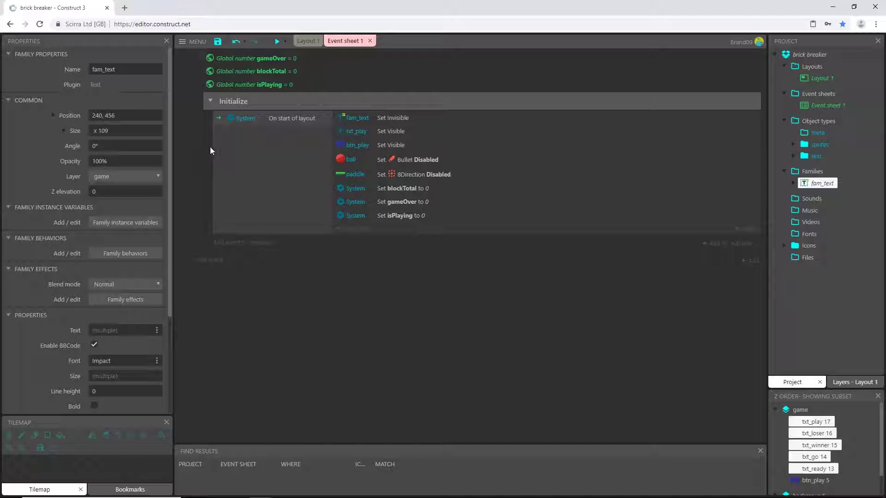
{"action": "left_click", "coordinate": [211, 101]}
{"action": "left_click", "coordinate": [216, 42]}
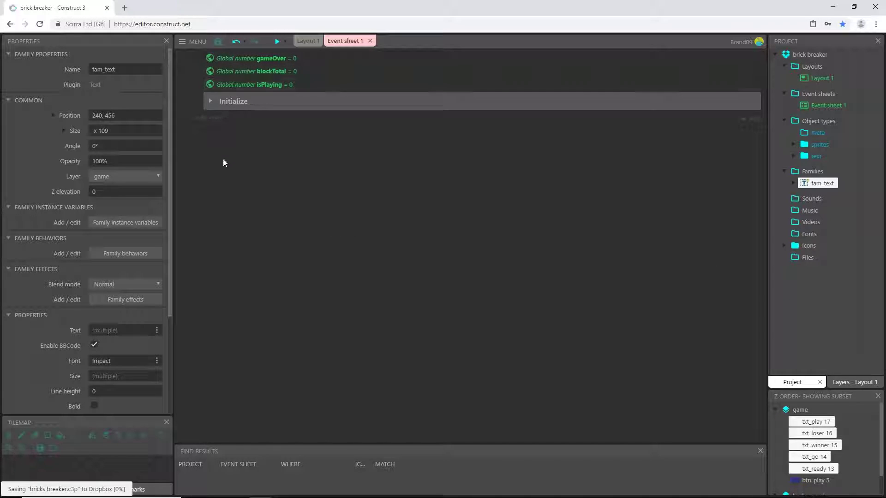
- Add an event below the group with System Compare variable: isPlaying = 0
{"action": "left_click", "coordinate": [217, 121]}
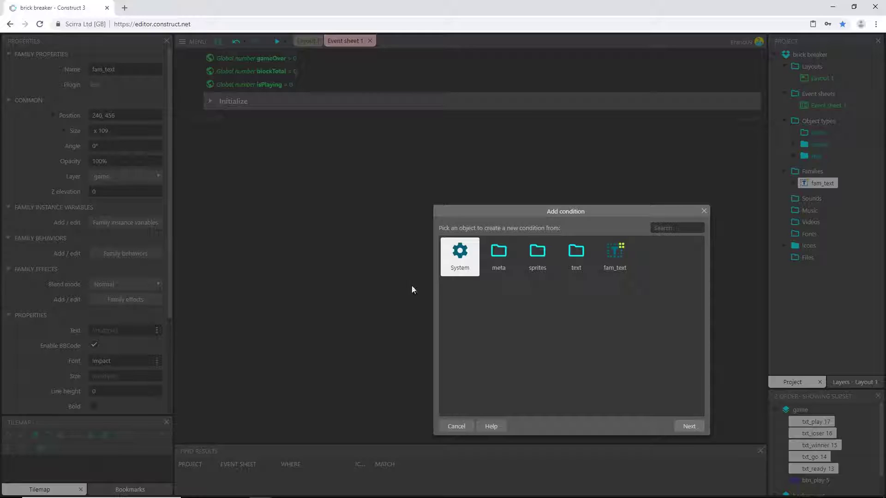
{"action": "double_click", "coordinate": [461, 261]}
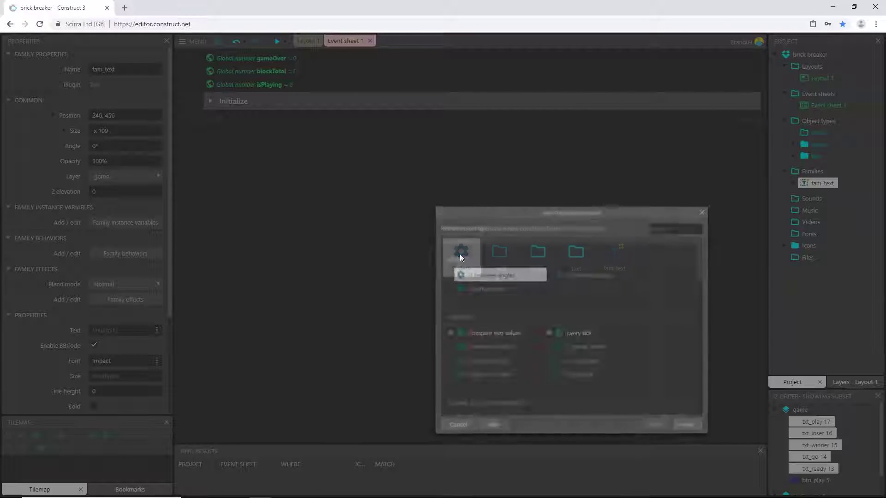
{"action": "type", "text": "comp"}
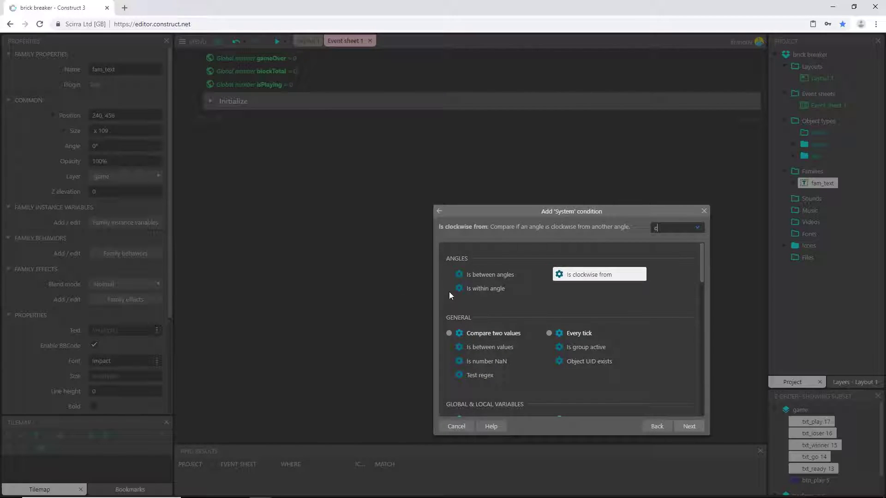
{"action": "left_click", "coordinate": [496, 382]}
{"action": "double_click", "coordinate": [496, 382]}
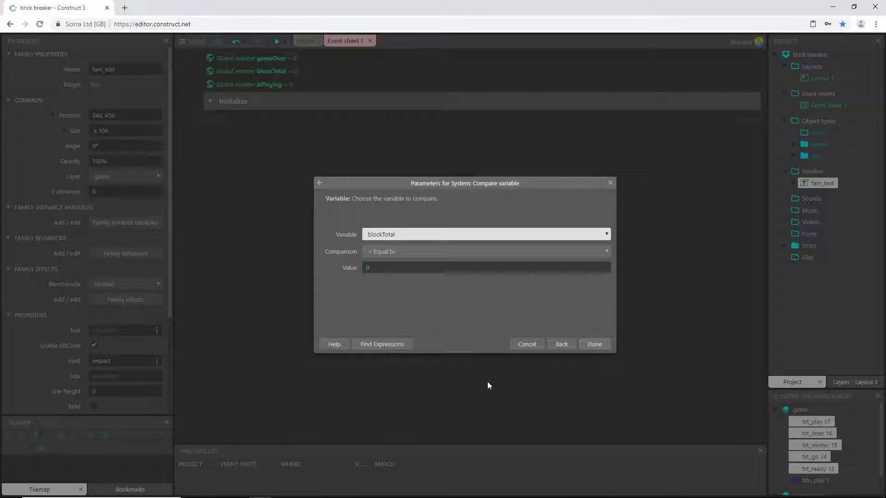
{"action": "left_click", "coordinate": [399, 236]}
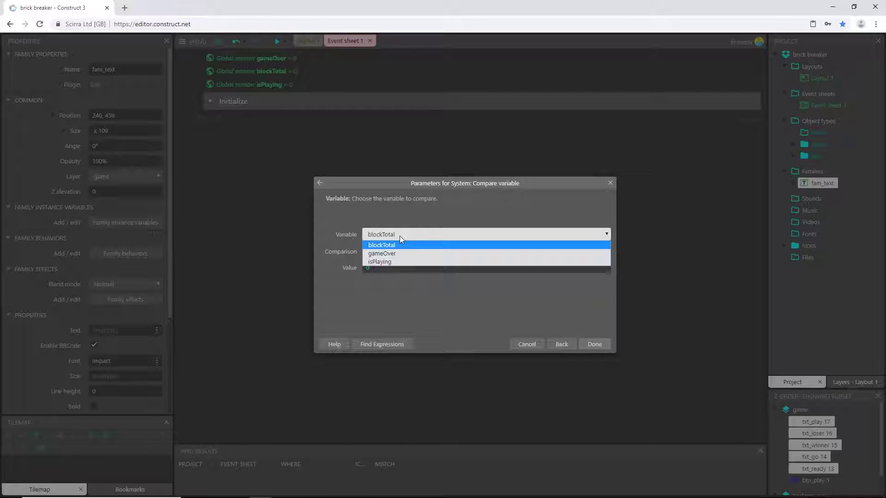
{"action": "left_click", "coordinate": [386, 262]}
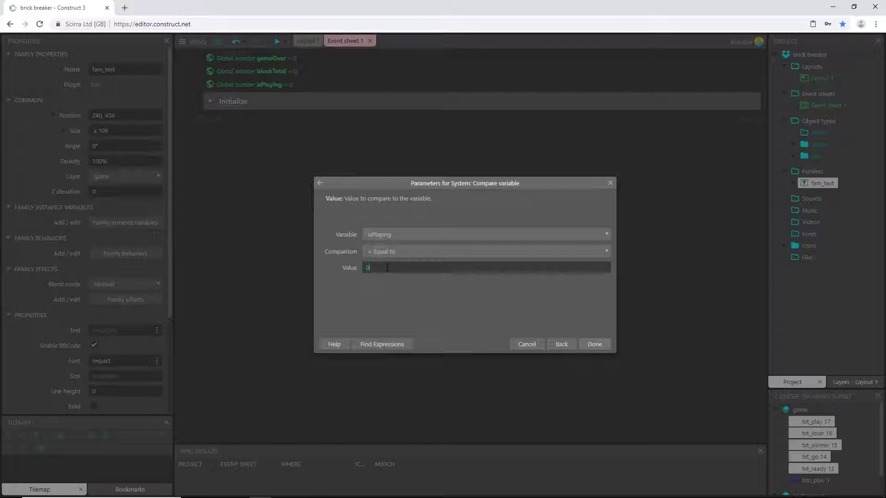
{"action": "left_click", "coordinate": [601, 348]}
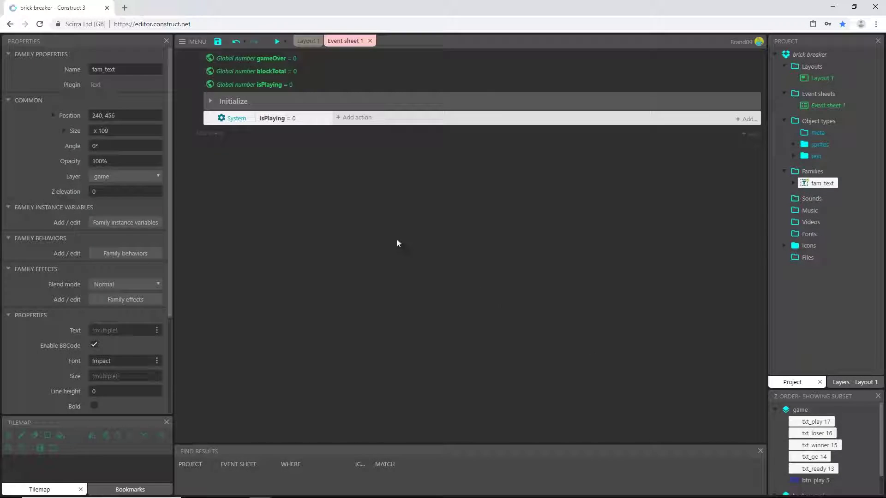
- Check the isPlaying global's initial value, then expand the Initialize group above isPlaying = 0
{"action": "double_click", "coordinate": [271, 85]}
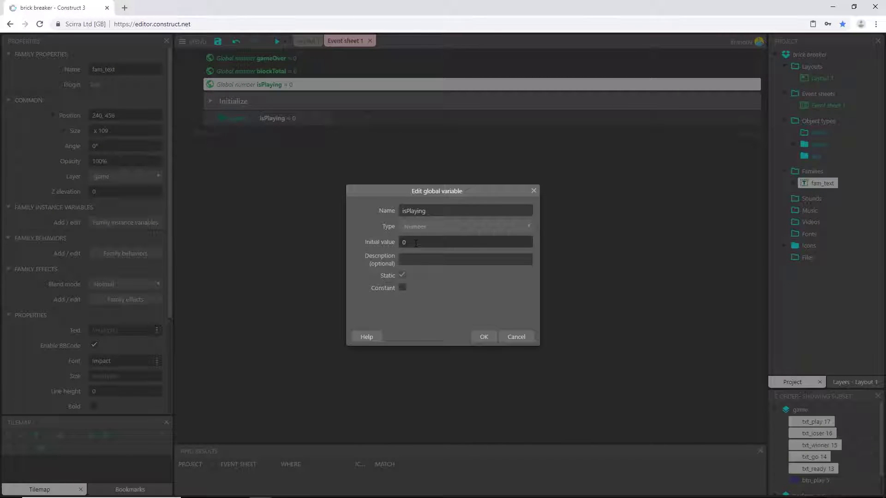
{"action": "left_click", "coordinate": [515, 337]}
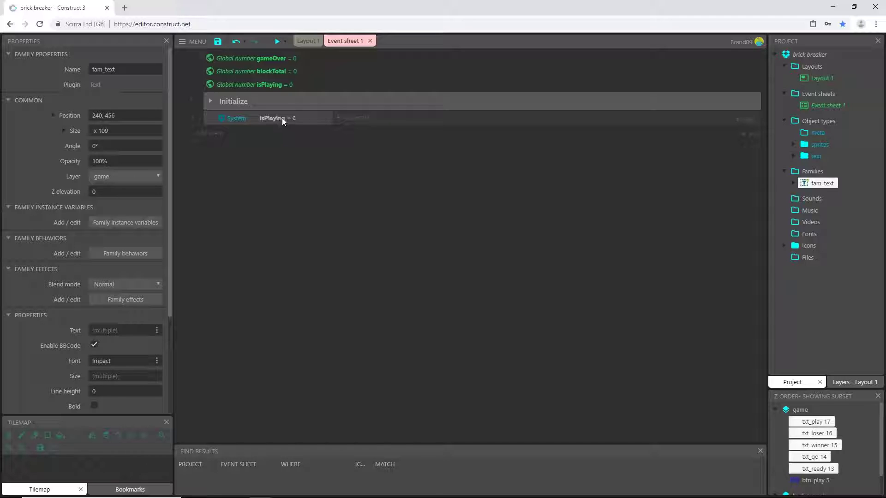
{"action": "left_click", "coordinate": [211, 101]}
{"action": "left_click", "coordinate": [412, 217]}
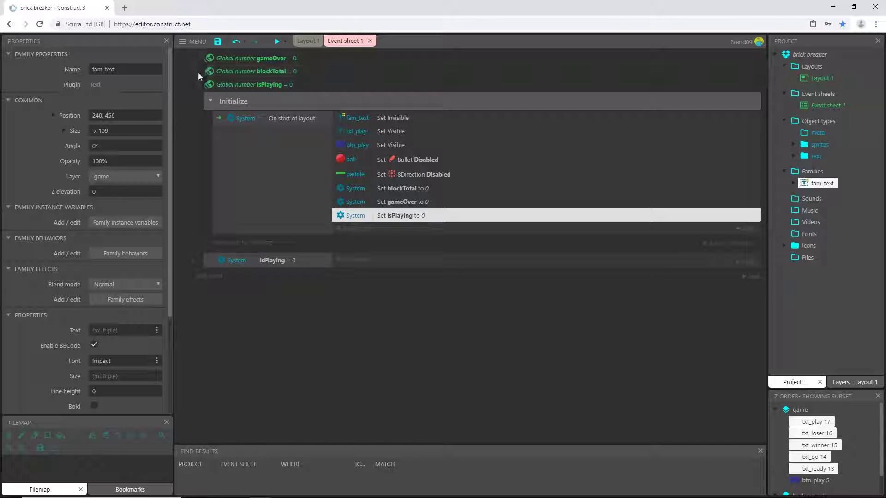
{"action": "left_click", "coordinate": [276, 262]}
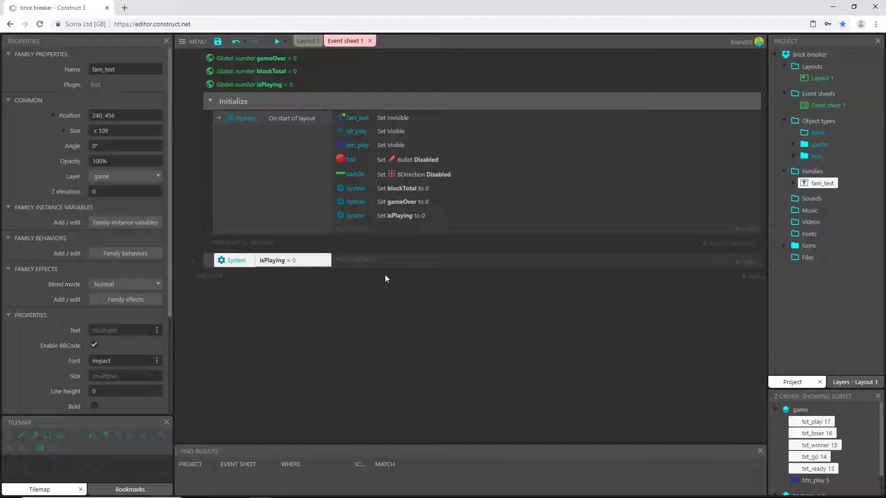
- Give the isPlaying = 0 event a blank sub-event with no conditions or actions
{"action": "left_click", "coordinate": [207, 264]}
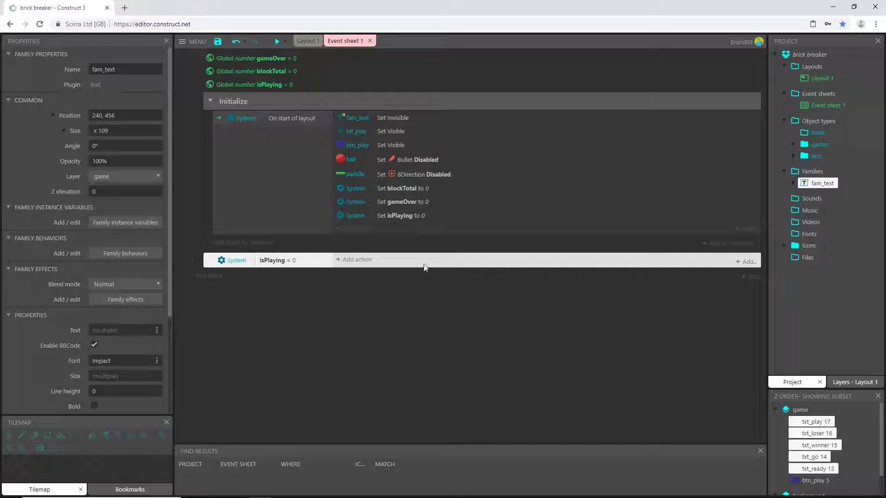
{"action": "right_click", "coordinate": [208, 262]}
{"action": "mouse_move", "coordinate": [297, 271]}
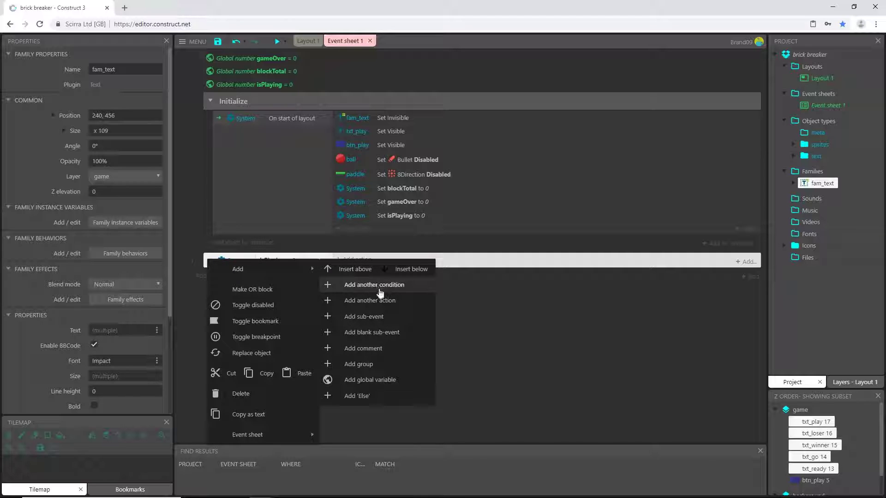
{"action": "left_click", "coordinate": [384, 333]}
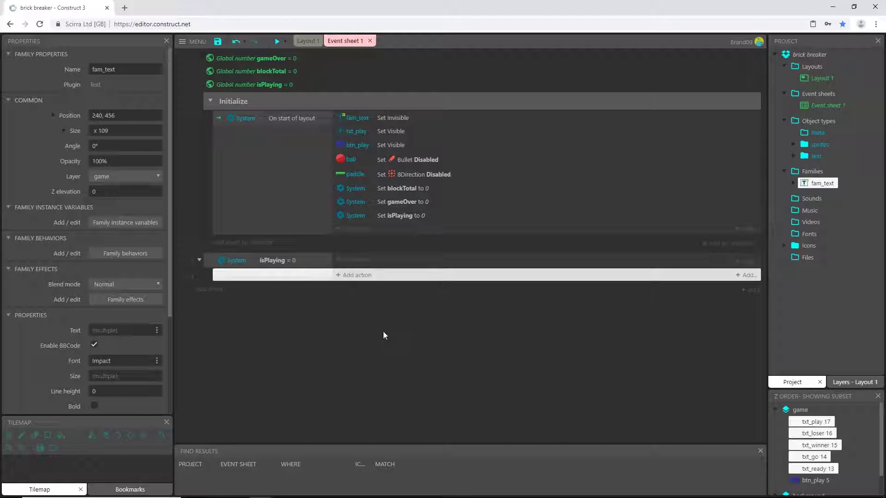
{"action": "left_click", "coordinate": [316, 340]}
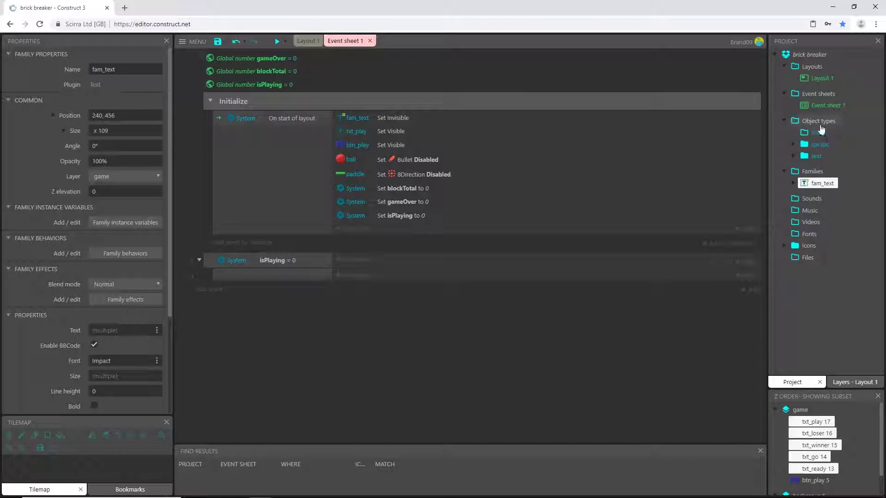
- Add a Keyboard object to the project
{"action": "right_click", "coordinate": [816, 120]}
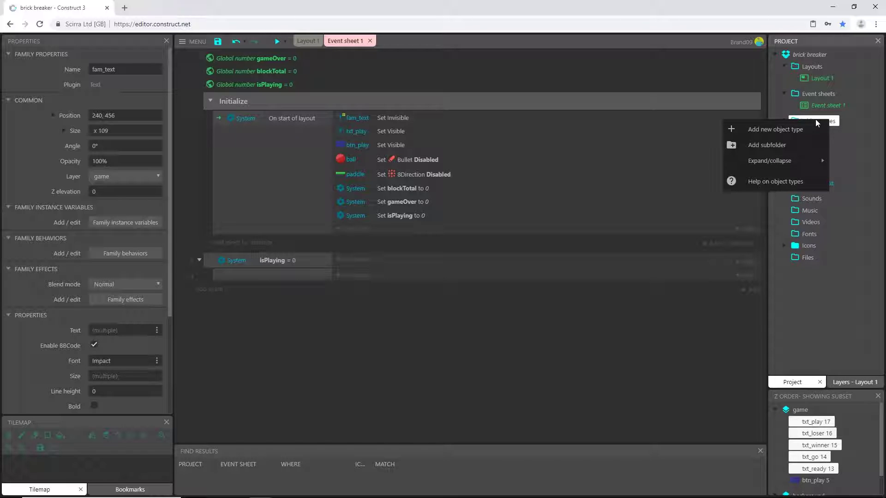
{"action": "left_click", "coordinate": [780, 130]}
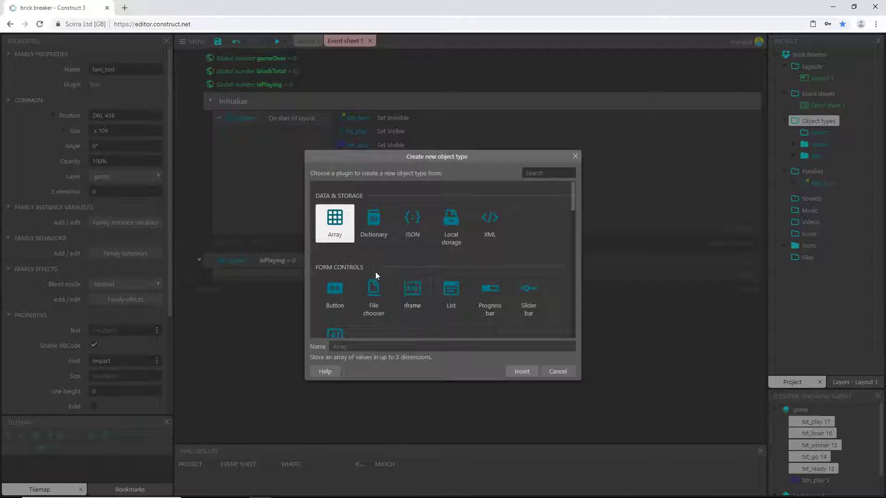
{"action": "scroll", "coordinate": [375, 276], "scroll_direction": "down", "scroll_amount": 4}
{"action": "scroll", "coordinate": [376, 276], "scroll_direction": "down", "scroll_amount": 1}
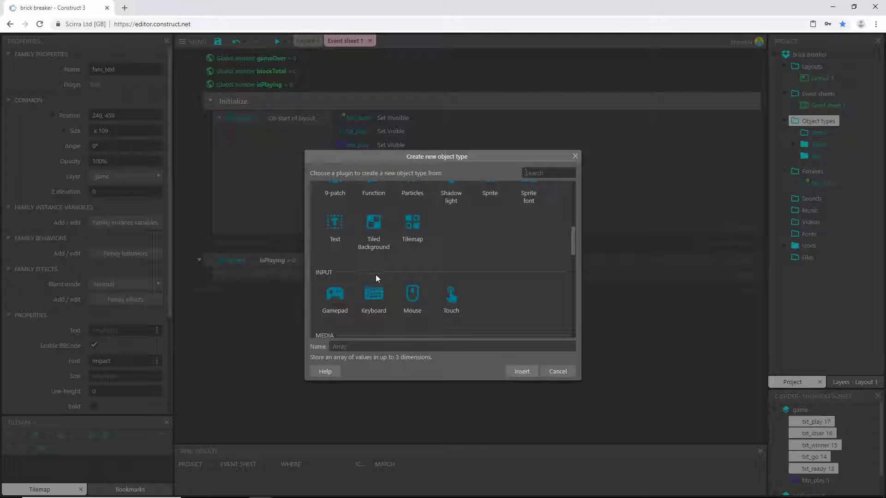
{"action": "left_click", "coordinate": [375, 301]}
{"action": "double_click", "coordinate": [377, 302]}
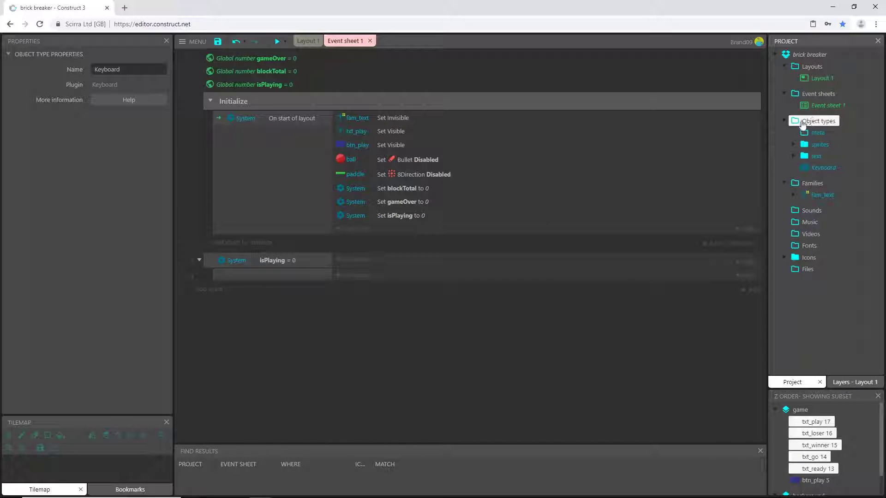
- Add a Touch object, file Keyboard and Touch in the meta folder, and collapse it
{"action": "right_click", "coordinate": [803, 124]}
{"action": "left_click", "coordinate": [780, 131]}
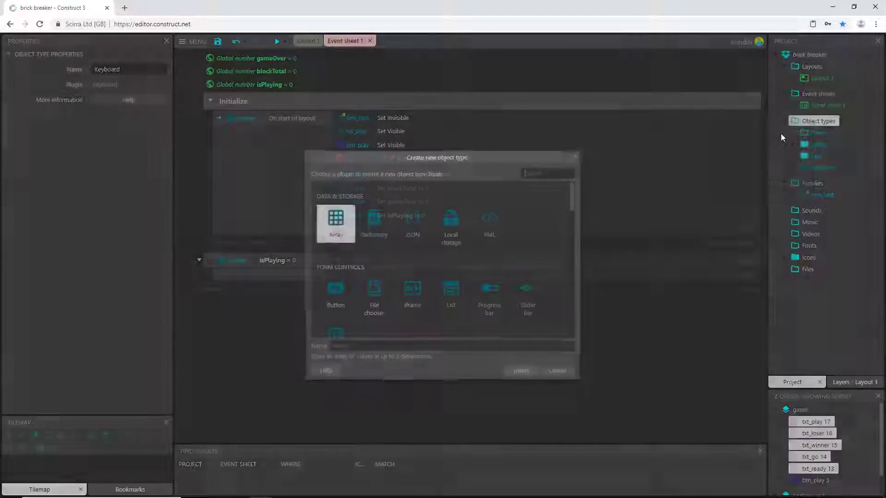
{"action": "double_click", "coordinate": [412, 297]}
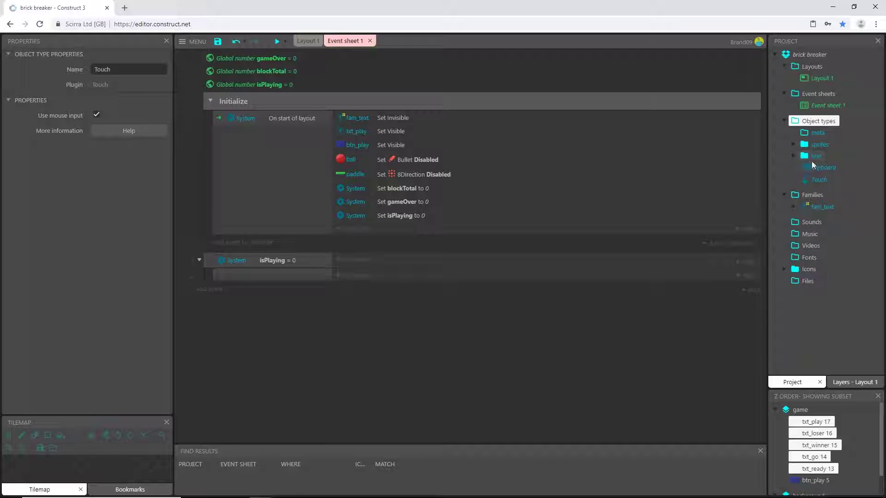
{"action": "left_click", "coordinate": [821, 169]}
{"action": "left_click", "coordinate": [819, 180]}
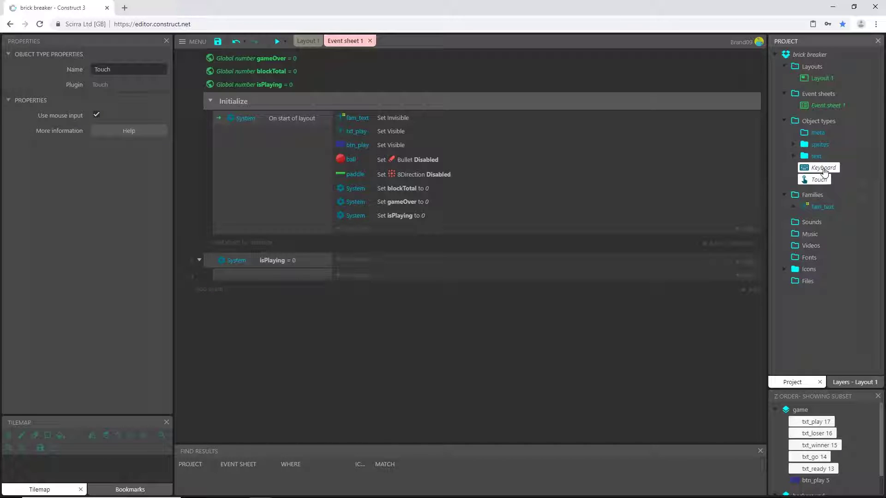
{"action": "left_click_drag", "start_coordinate": [824, 171], "coordinate": [809, 133]}
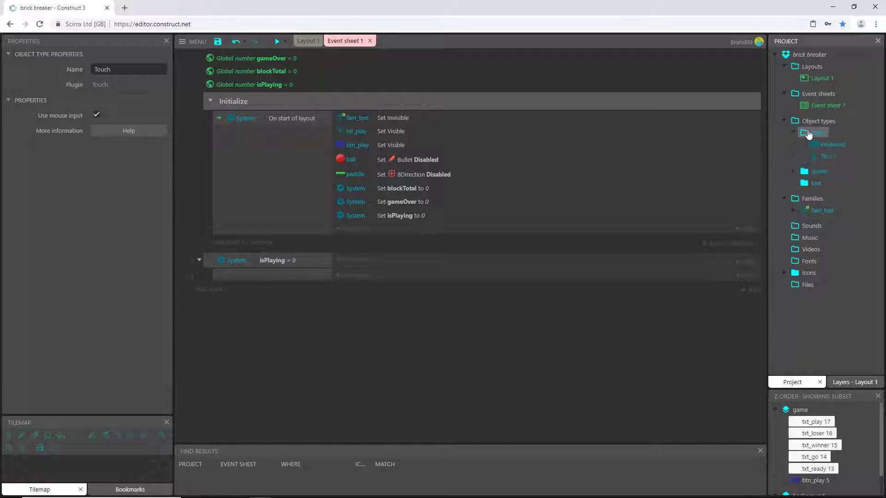
{"action": "left_click", "coordinate": [793, 133]}
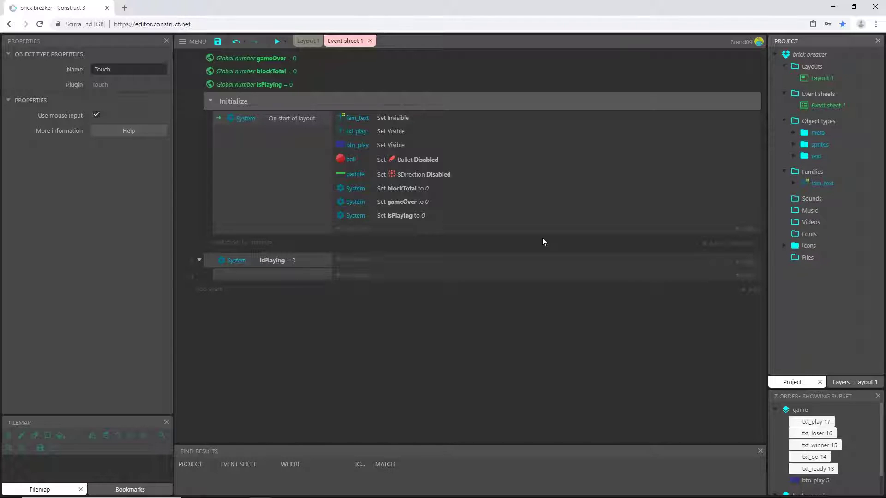
- Give the blank sub-event a Keyboard On key pressed condition with the key set to Space
{"action": "double_click", "coordinate": [256, 276]}
{"action": "double_click", "coordinate": [499, 258]}
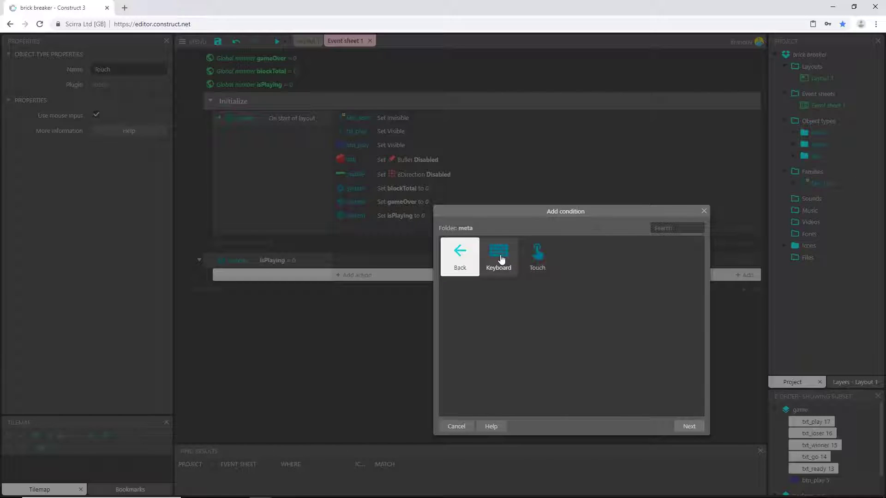
{"action": "double_click", "coordinate": [500, 256]}
{"action": "double_click", "coordinate": [572, 349]}
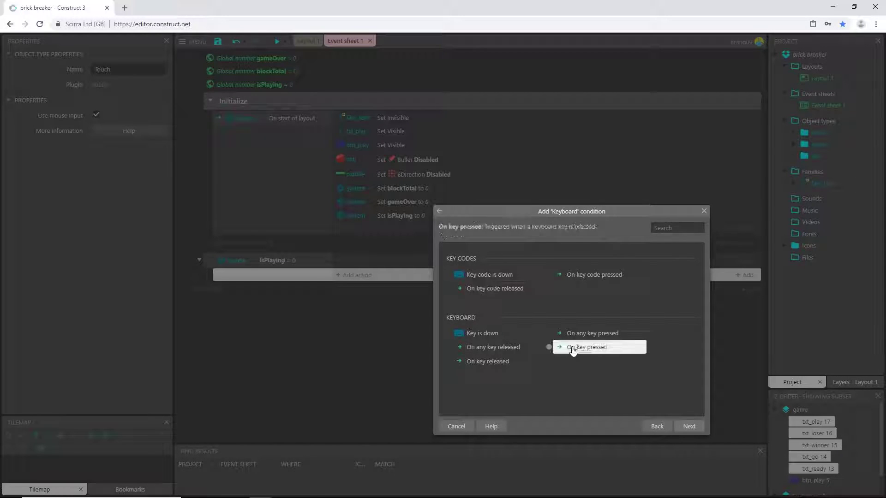
{"action": "left_click", "coordinate": [469, 236]}
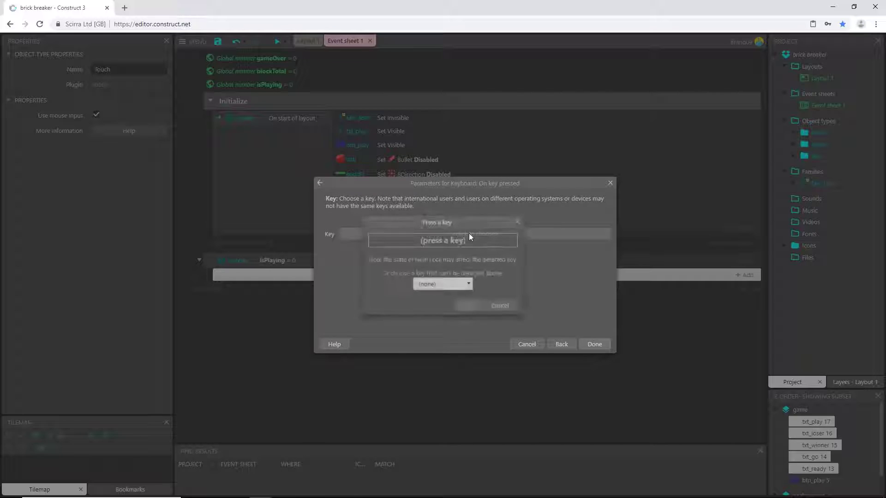
{"action": "key", "text": "space"}
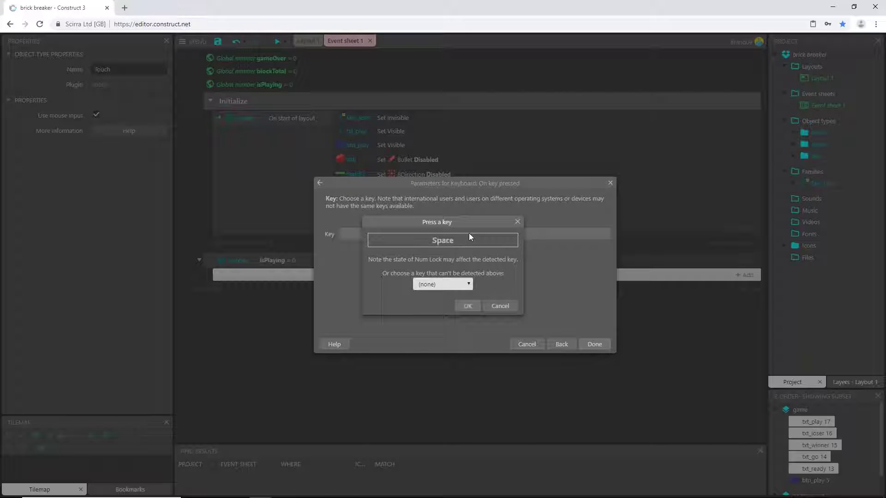
{"action": "left_click", "coordinate": [468, 306]}
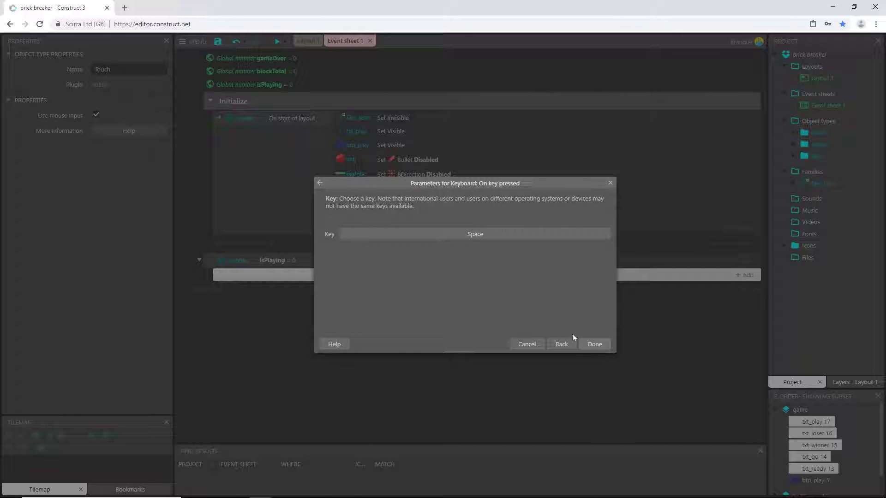
{"action": "left_click", "coordinate": [596, 344]}
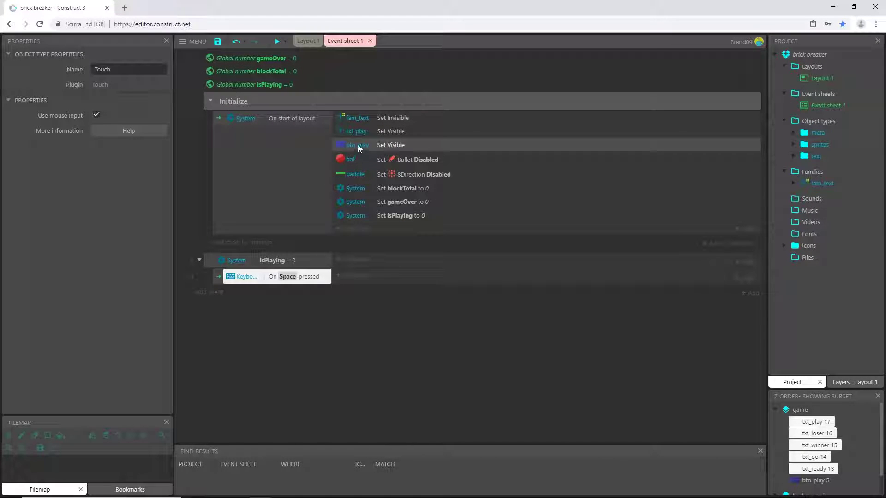
- Add a btn_play Set visible Invisible action to the On Space pressed sub-event
{"action": "left_click", "coordinate": [353, 276]}
{"action": "left_click", "coordinate": [541, 261]}
{"action": "double_click", "coordinate": [542, 261]}
{"action": "double_click", "coordinate": [619, 258]}
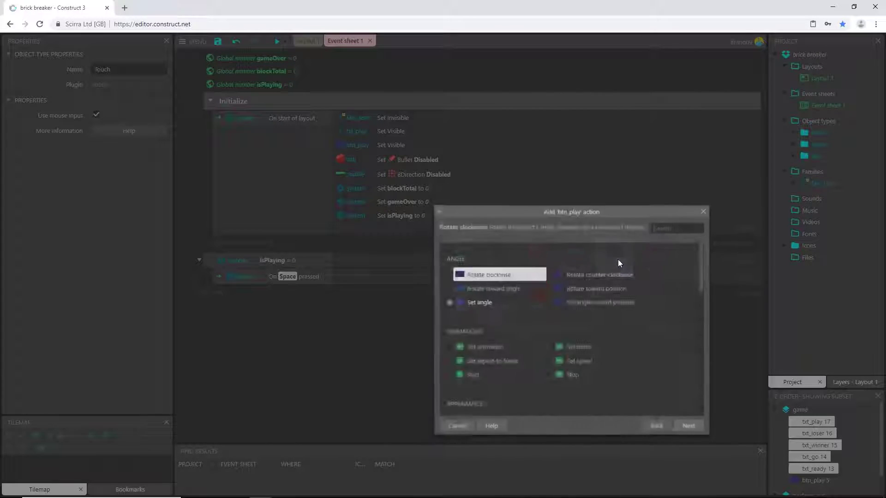
{"action": "type", "text": "vi"}
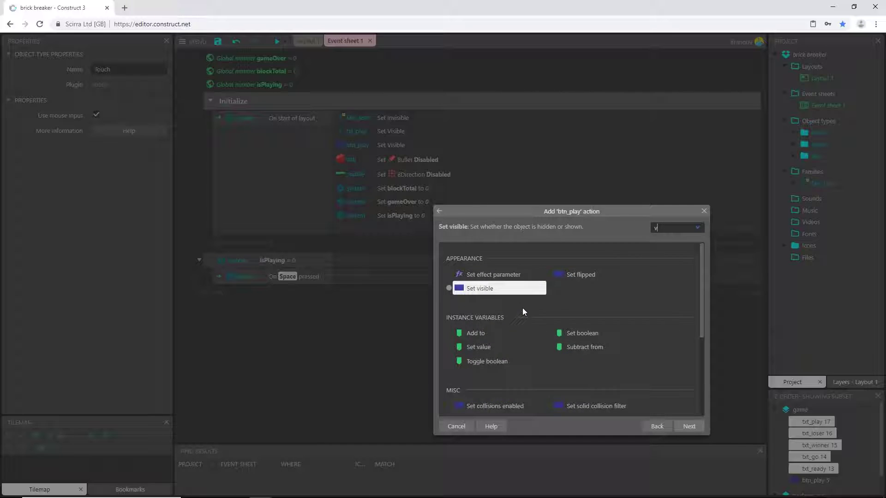
{"action": "double_click", "coordinate": [491, 278]}
{"action": "left_click", "coordinate": [476, 235]}
{"action": "left_click", "coordinate": [476, 249]}
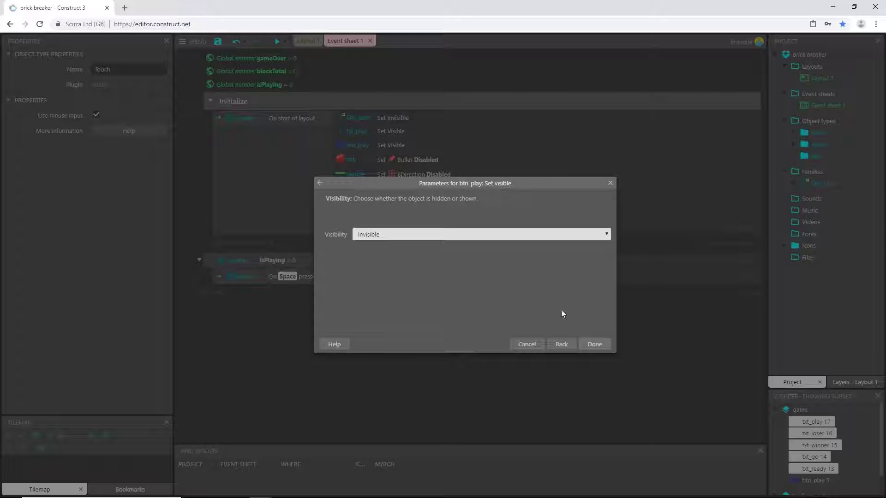
{"action": "left_click", "coordinate": [595, 344]}
- Add a txt_play Set visible Invisible action
{"action": "left_click", "coordinate": [346, 289]}
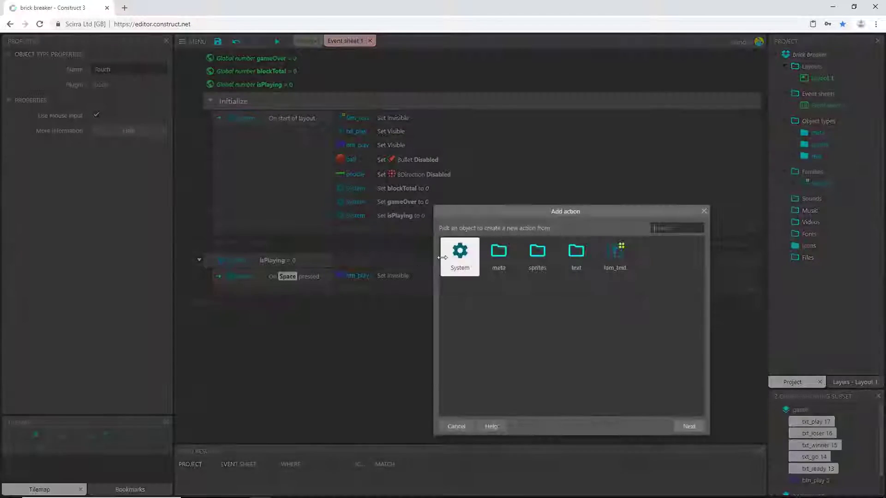
{"action": "double_click", "coordinate": [578, 257]}
{"action": "left_click", "coordinate": [579, 257]}
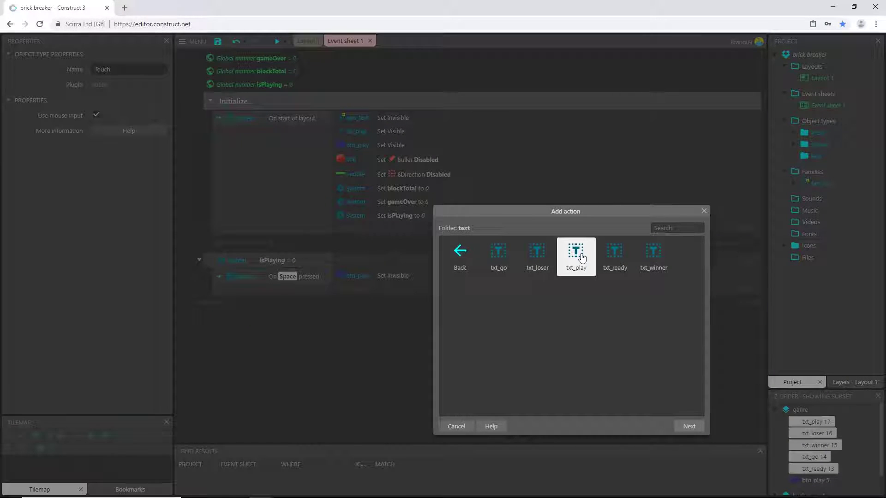
{"action": "left_click", "coordinate": [701, 430]}
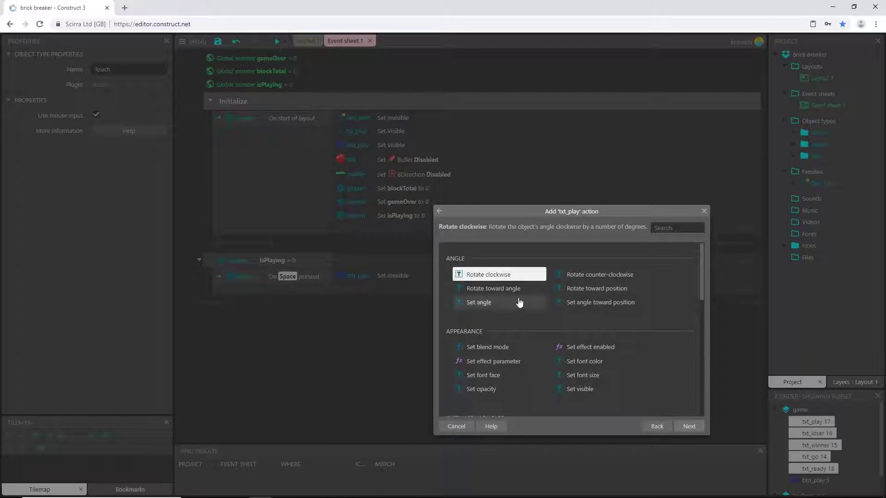
{"action": "type", "text": "in"}
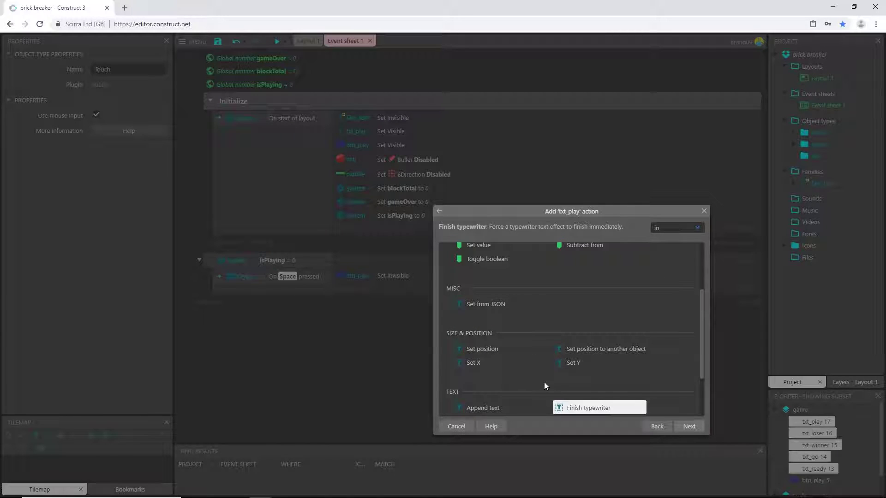
{"action": "type", "text": "v"}
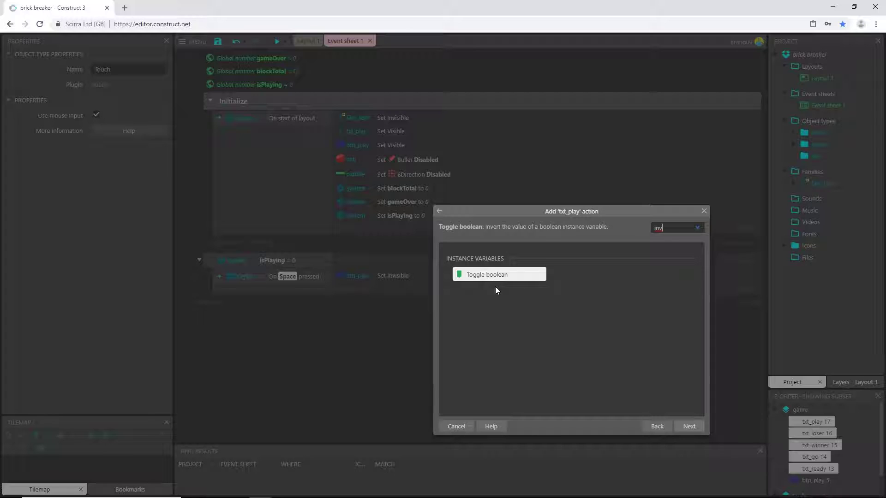
{"action": "key", "text": "BackSpace"}
{"action": "key", "text": "BackSpace"}
{"action": "key", "text": "BackSpace"}
{"action": "type", "text": "set"}
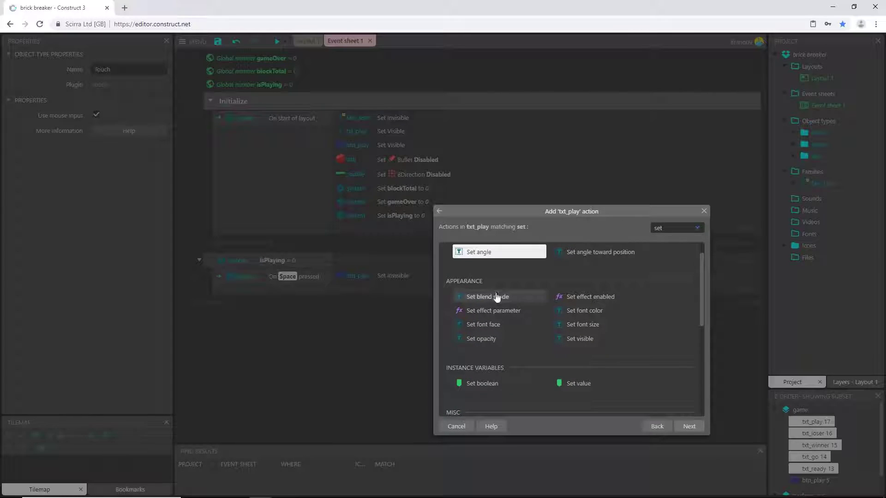
{"action": "type", "text": " v"}
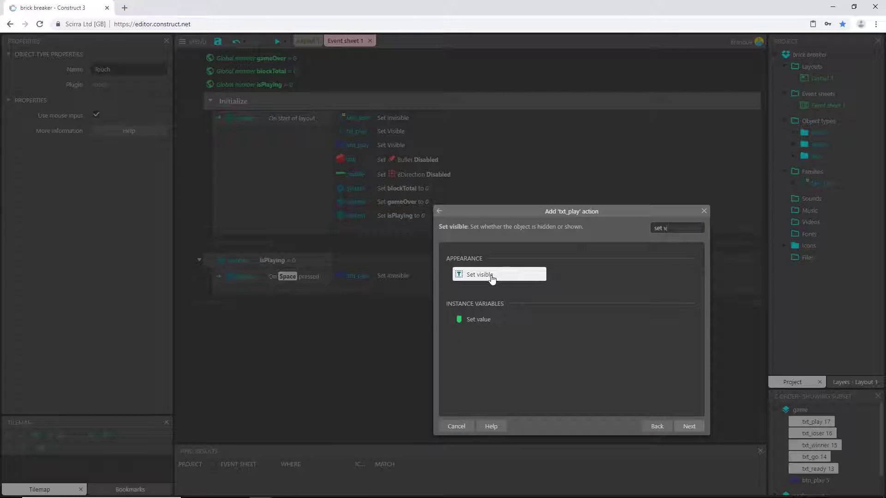
{"action": "double_click", "coordinate": [491, 275]}
{"action": "left_click", "coordinate": [453, 235]}
{"action": "left_click", "coordinate": [452, 247]}
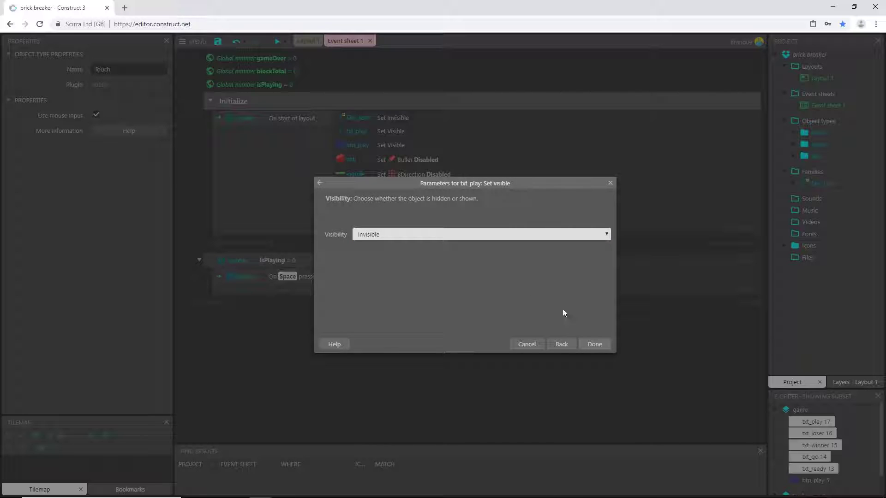
{"action": "left_click", "coordinate": [594, 344]}
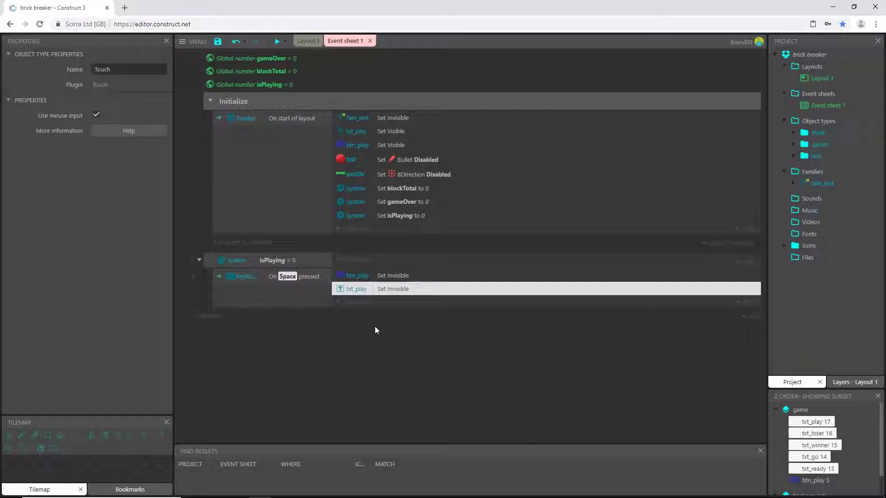
- Add a txt_ready Set visible Visible action
{"action": "left_click", "coordinate": [361, 303]}
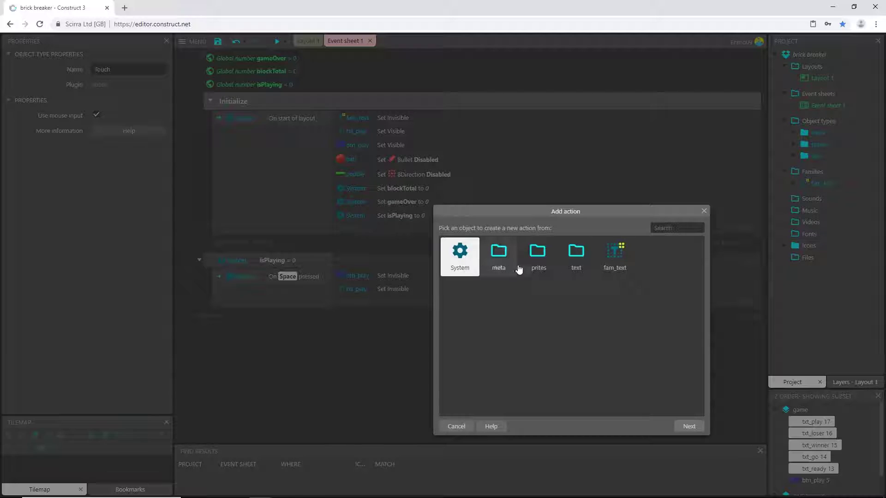
{"action": "double_click", "coordinate": [563, 257]}
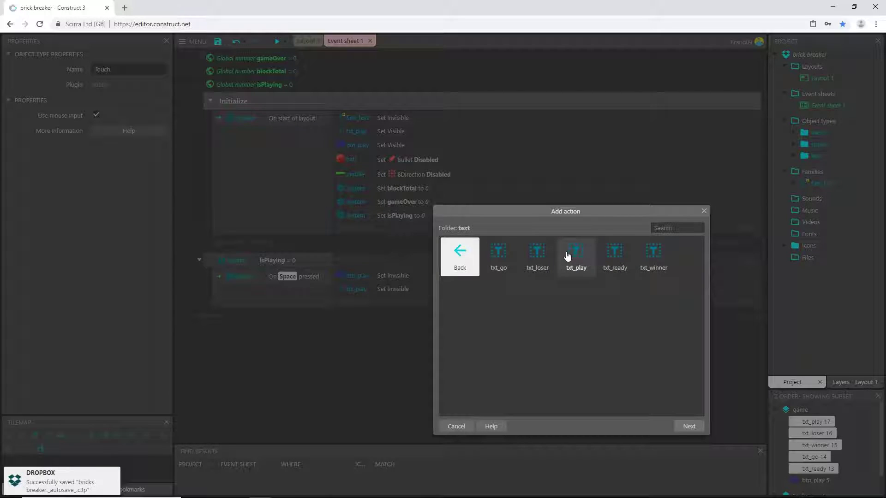
{"action": "double_click", "coordinate": [611, 254]}
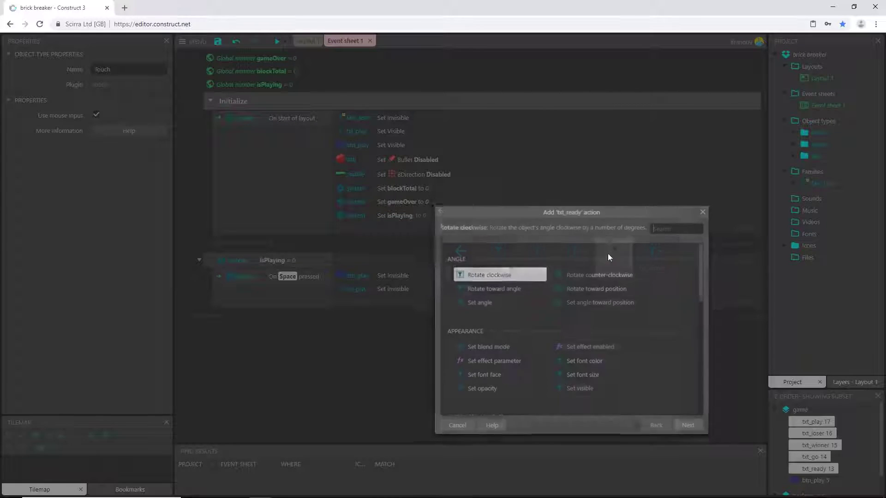
{"action": "type", "text": "set visible"}
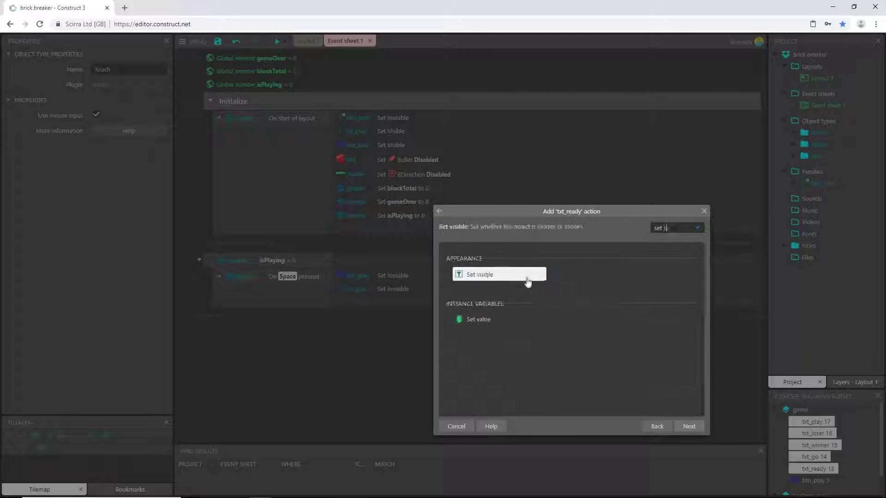
{"action": "double_click", "coordinate": [479, 277]}
{"action": "left_click", "coordinate": [594, 345]}
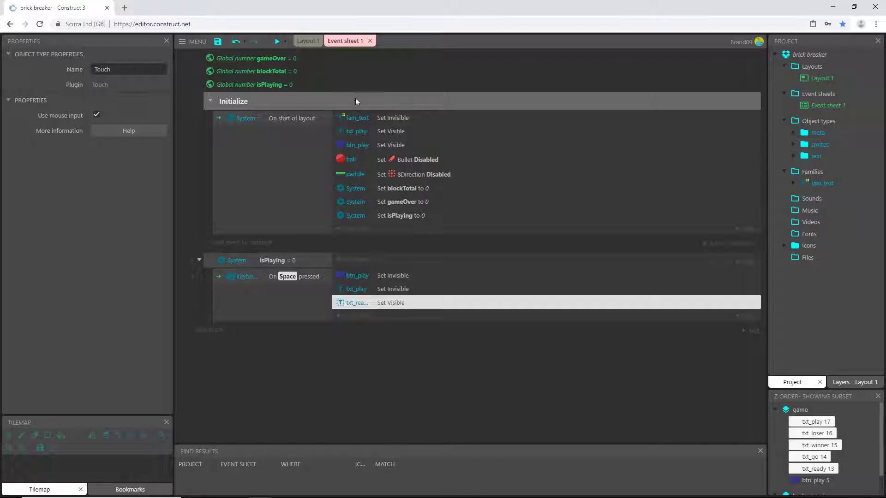
- Attach a Flash behavior to the txt_ready text object in the text folder
{"action": "left_click", "coordinate": [793, 156]}
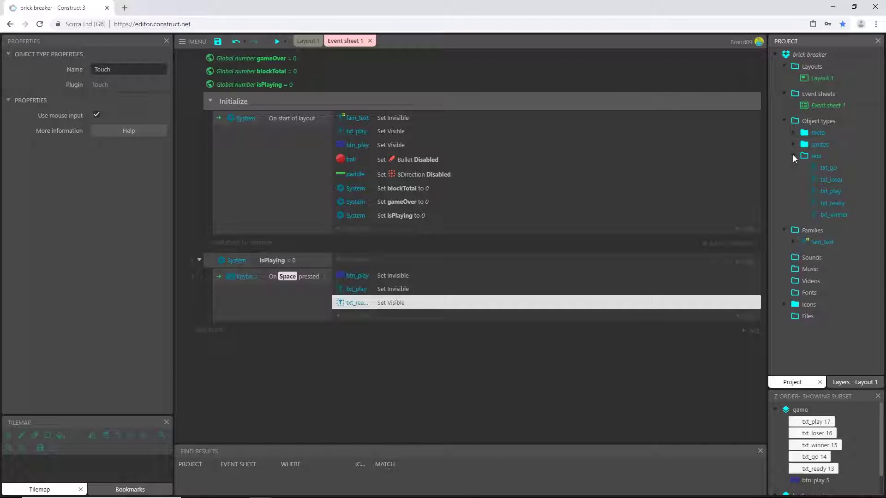
{"action": "left_click", "coordinate": [833, 203]}
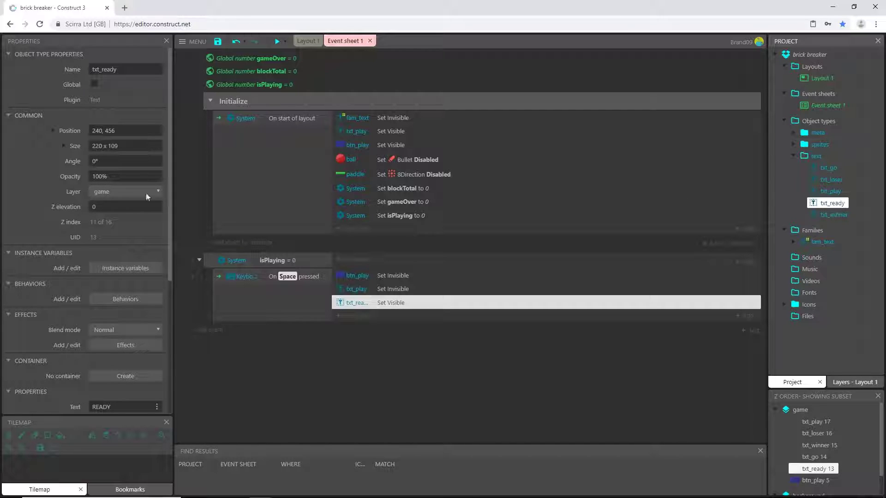
{"action": "left_click", "coordinate": [115, 300]}
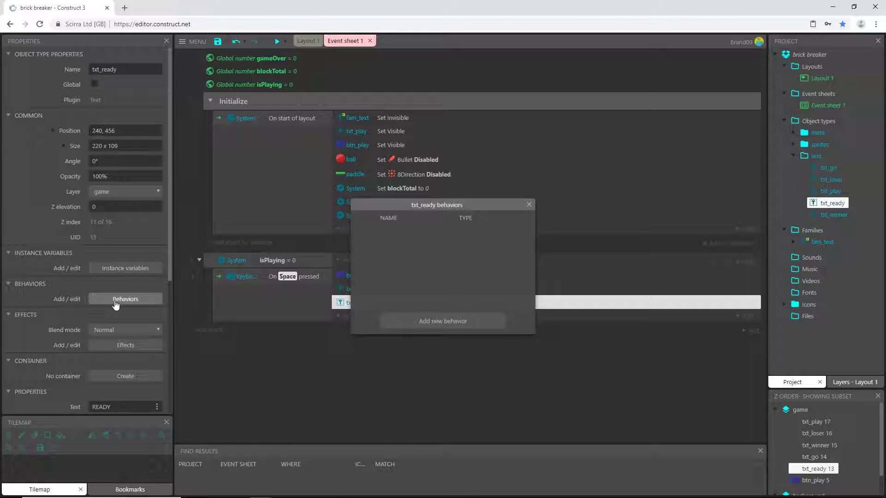
{"action": "left_click", "coordinate": [456, 322]}
{"action": "left_click", "coordinate": [528, 293]}
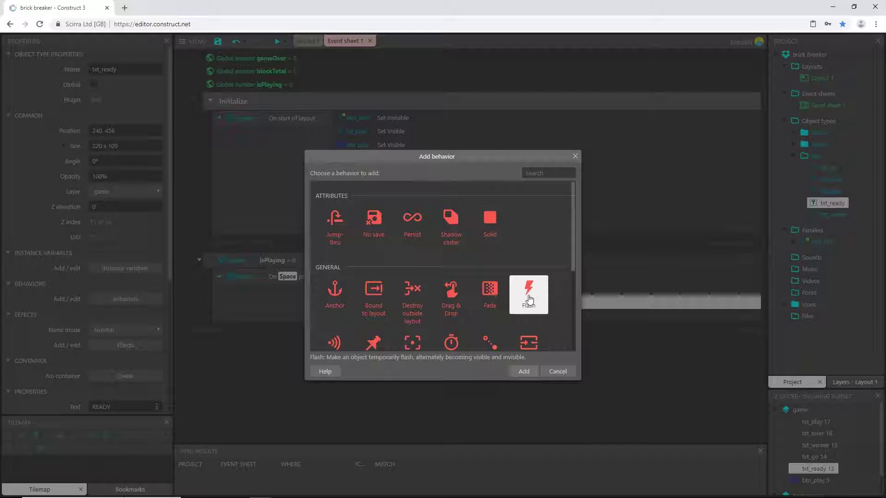
{"action": "left_click", "coordinate": [526, 373]}
{"action": "left_click", "coordinate": [530, 206]}
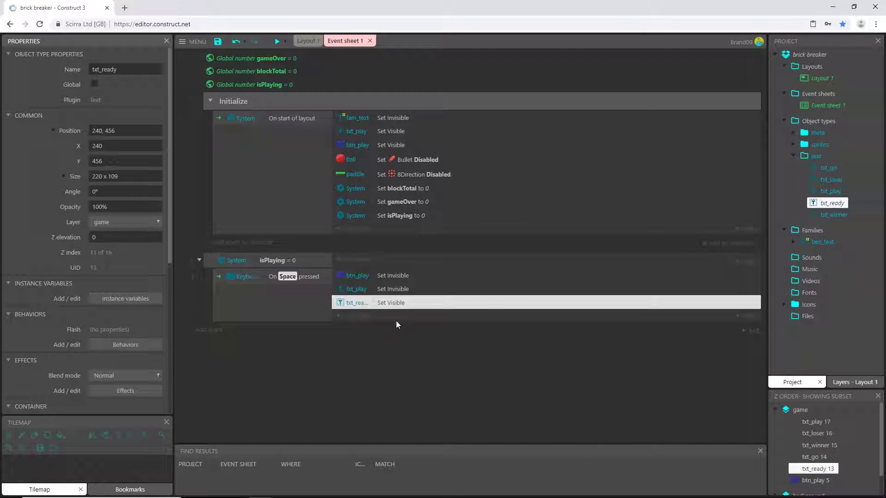